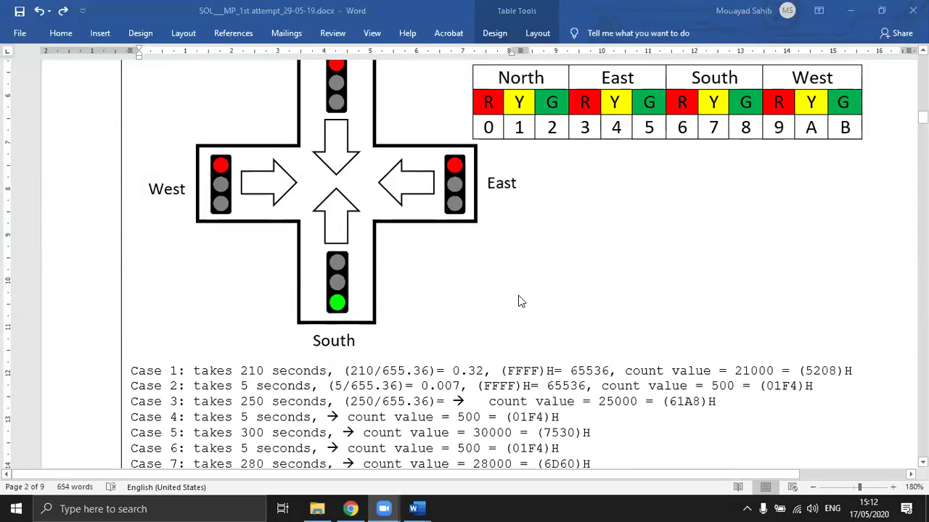
Review the traffic light diagram, the eight case timings and count values, and the assembly code from MAIN to JMP MAIN
scroll(518, 295, down, 4)
scroll(518, 303, down, 3)
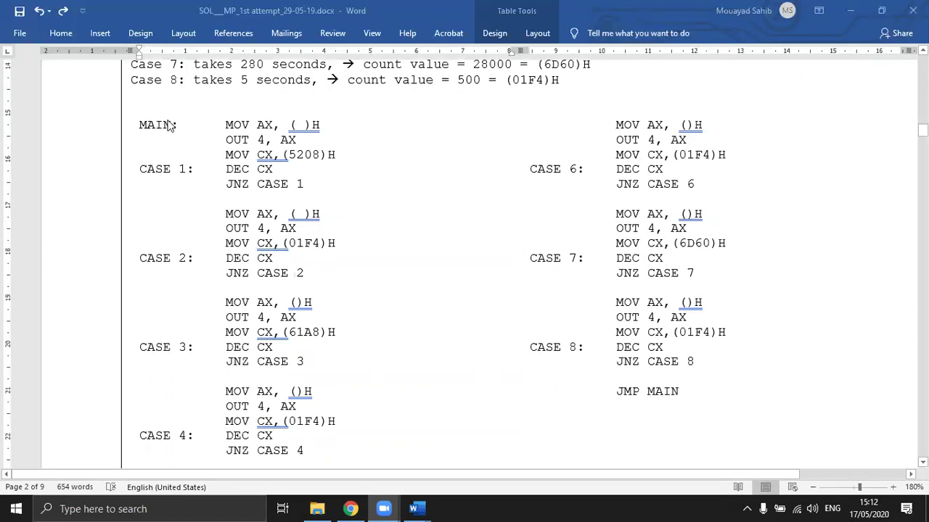
double_click(623, 395)
double_click(671, 391)
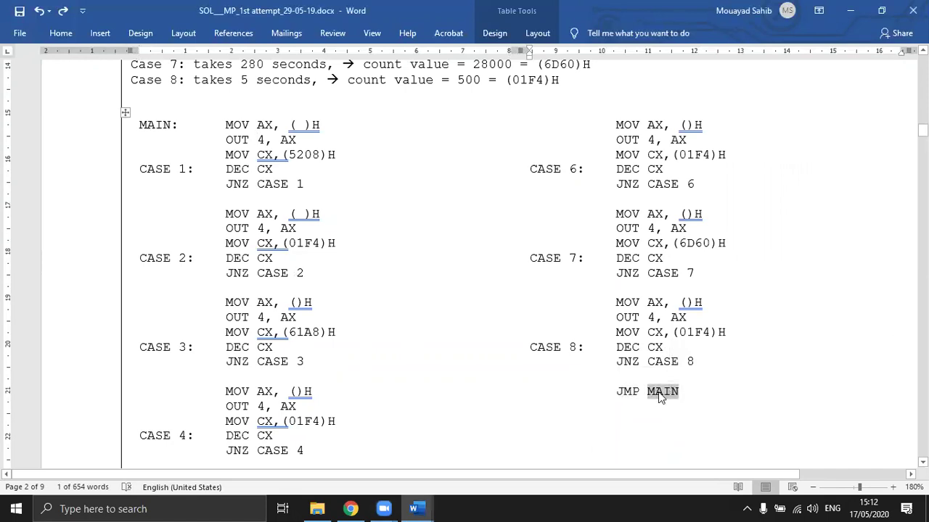
scroll(659, 396, up, 4)
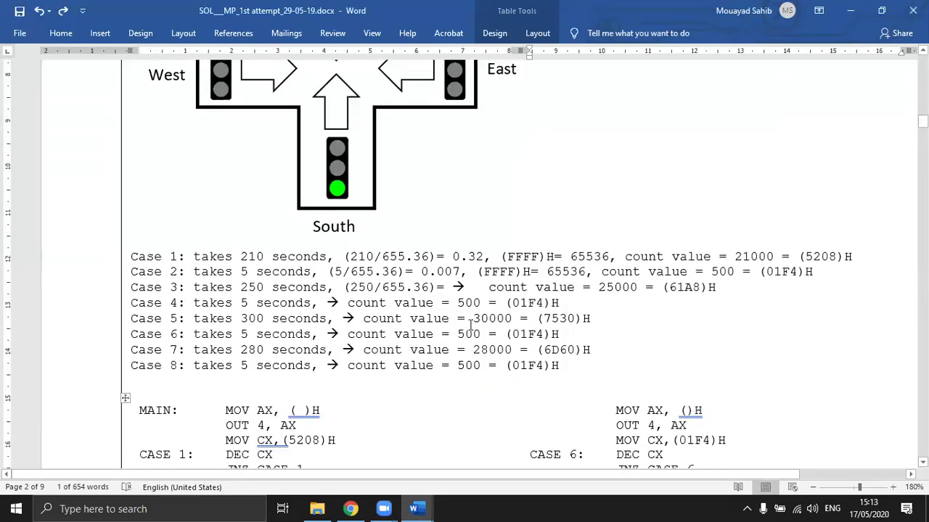
scroll(470, 324, up, 3)
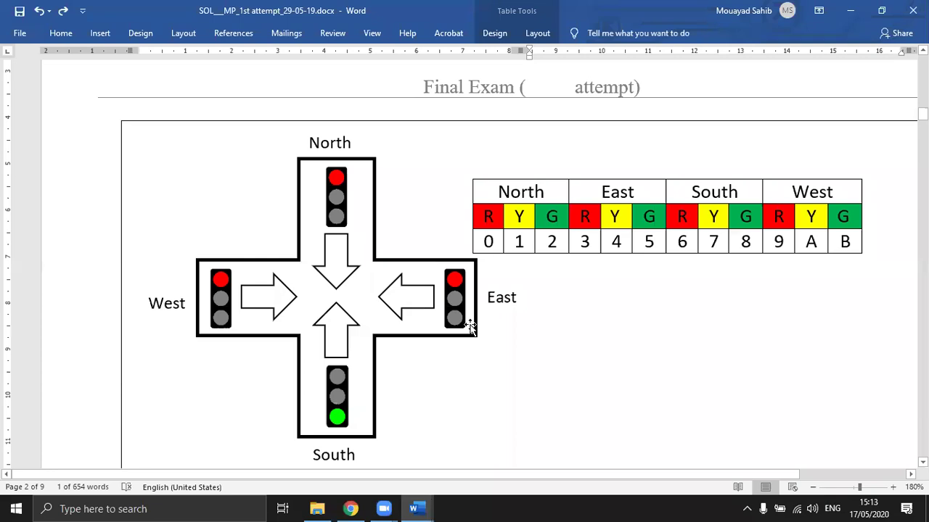
scroll(471, 325, down, 2)
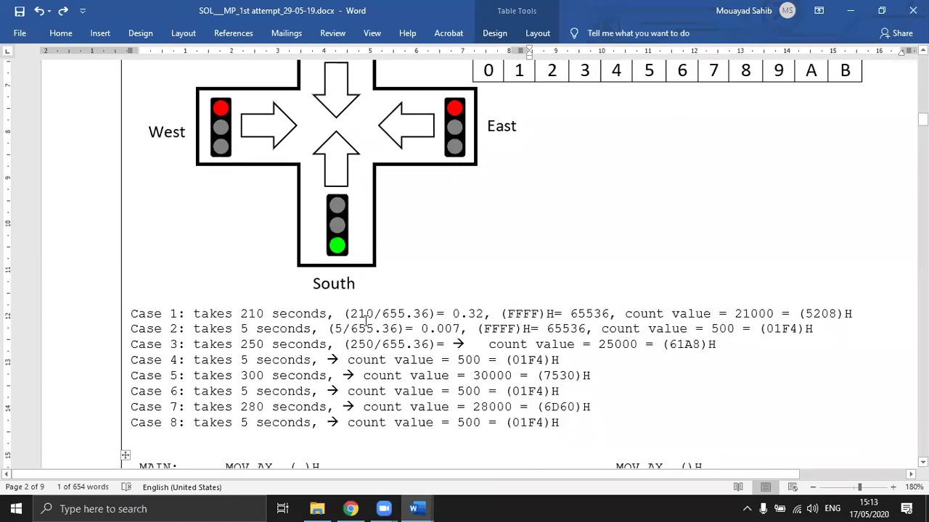
scroll(366, 319, down, 2)
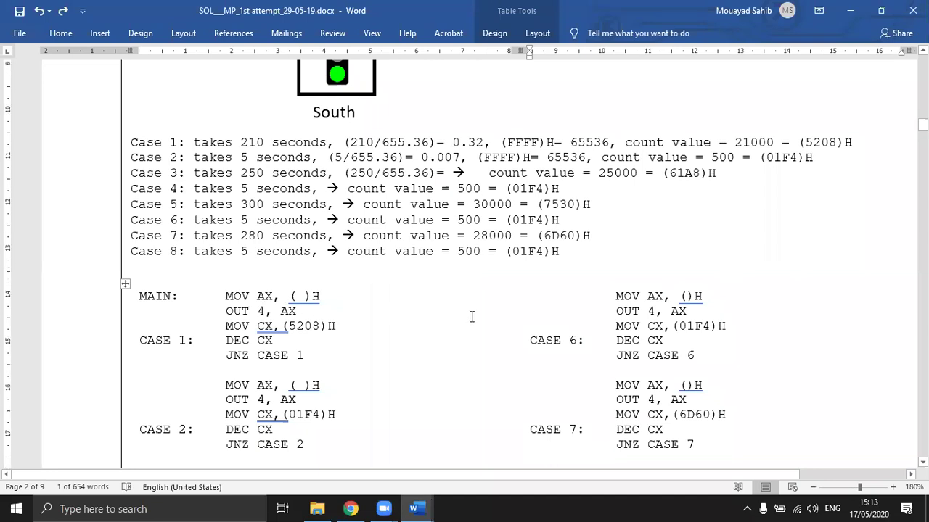
scroll(472, 317, up, 3)
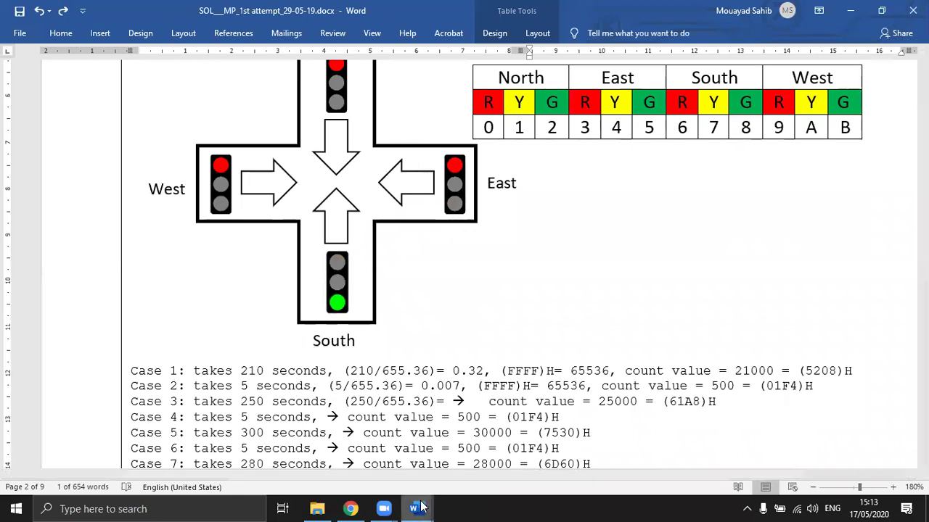
Switch to the Document1 Word document and bring its bit tables and the event table into view together
mouse_move(422, 509)
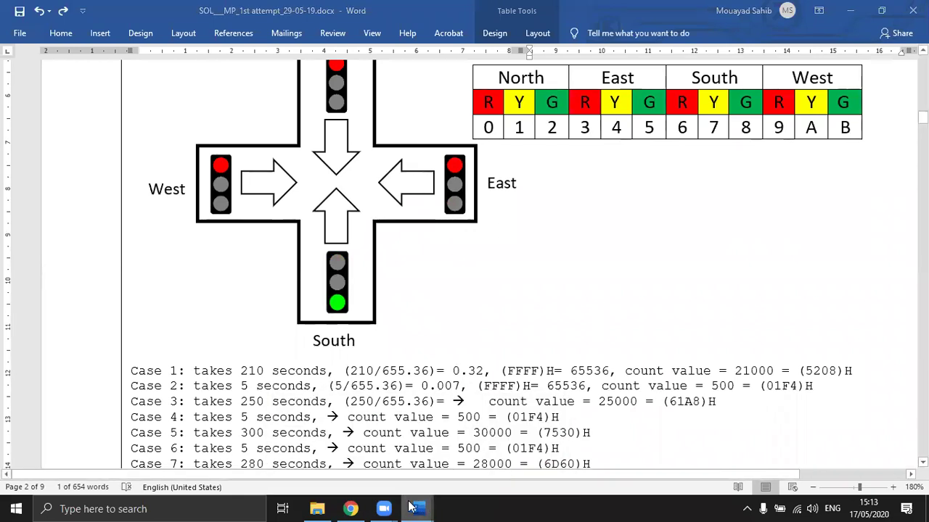
click(348, 464)
scroll(601, 370, up, 1)
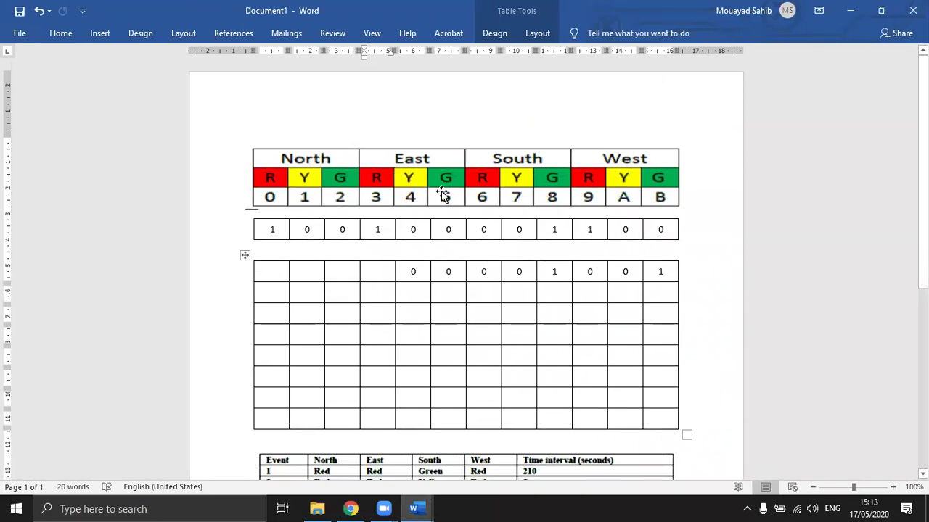
scroll(500, 286, down, 2)
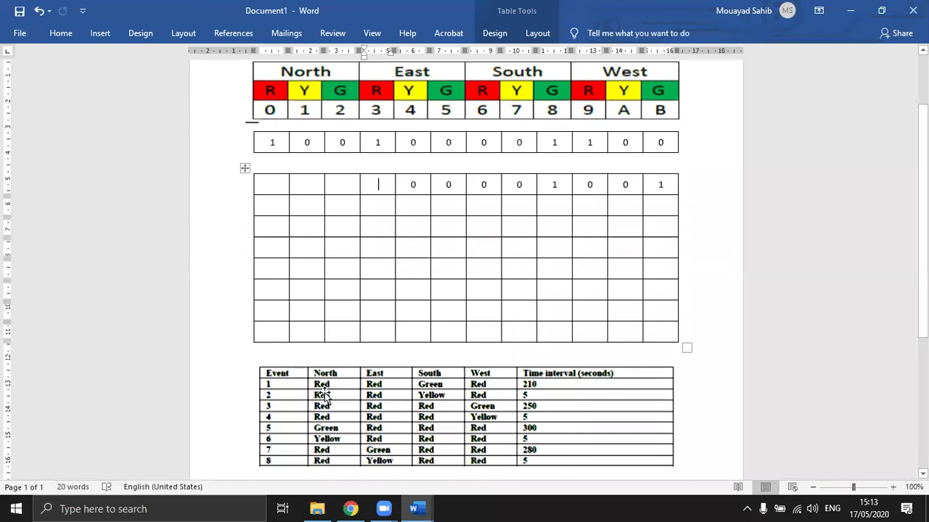
Check each bit of the single-row table against the North, East, South and West light legend and event 1
double_click(270, 141)
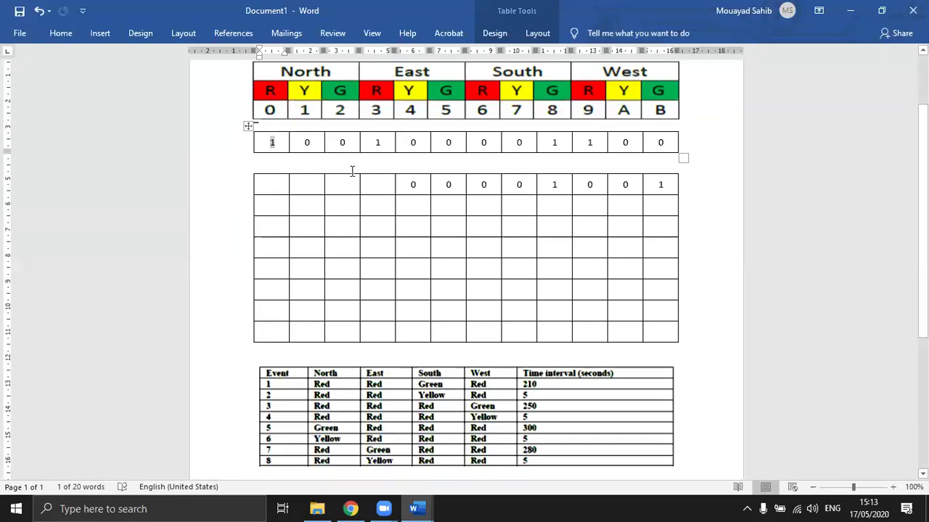
double_click(307, 143)
click(345, 143)
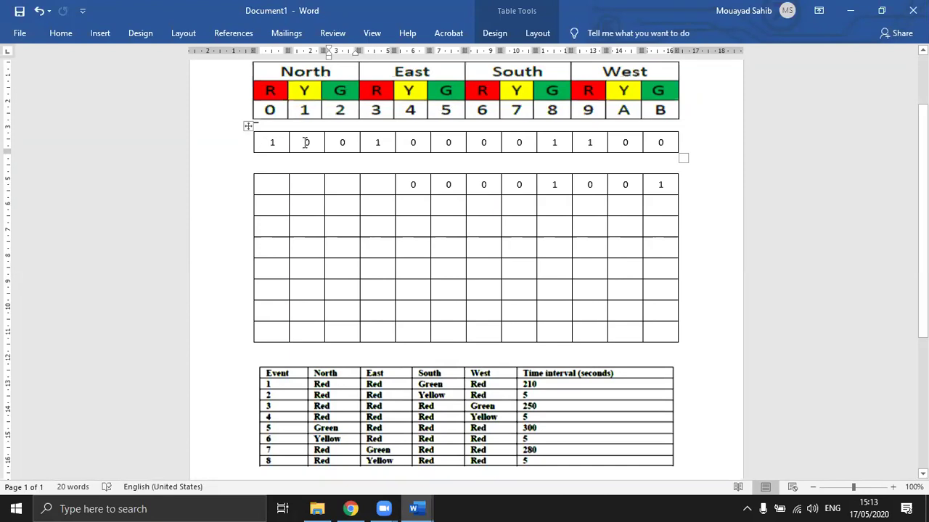
click(377, 142)
text(1)
key(Right)
key(Right)
key(Right)
double_click(553, 142)
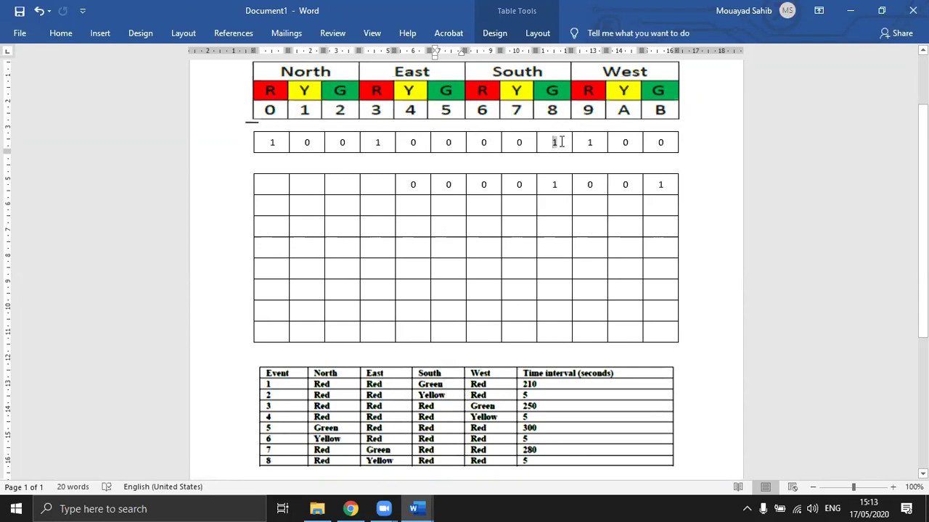
click(513, 73)
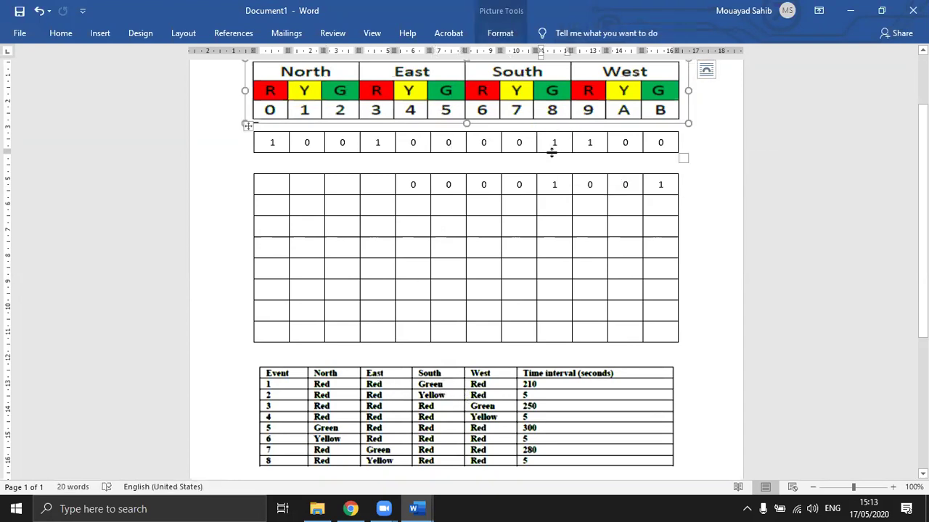
click(554, 144)
click(590, 142)
double_click(591, 141)
click(641, 141)
click(656, 140)
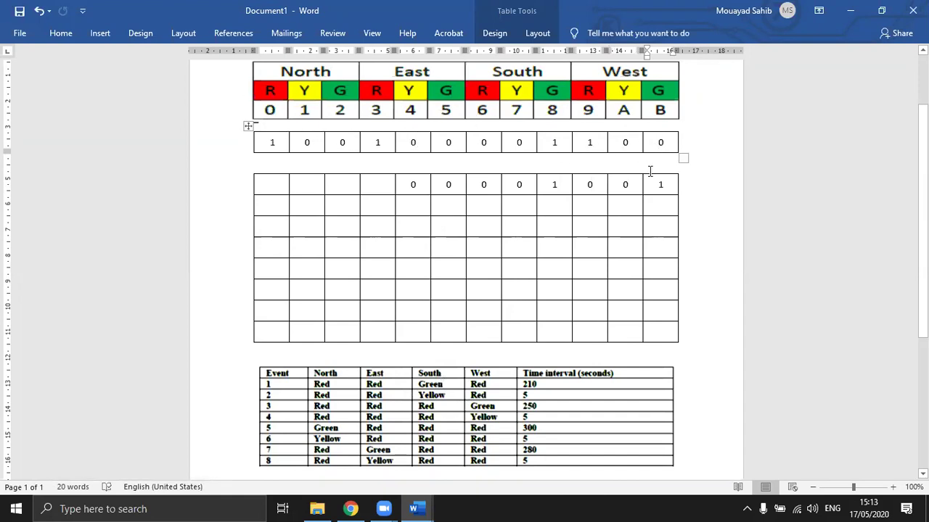
Shade the first cell of the single-row bit table, under North red, in standard orange
double_click(270, 143)
double_click(659, 184)
double_click(273, 140)
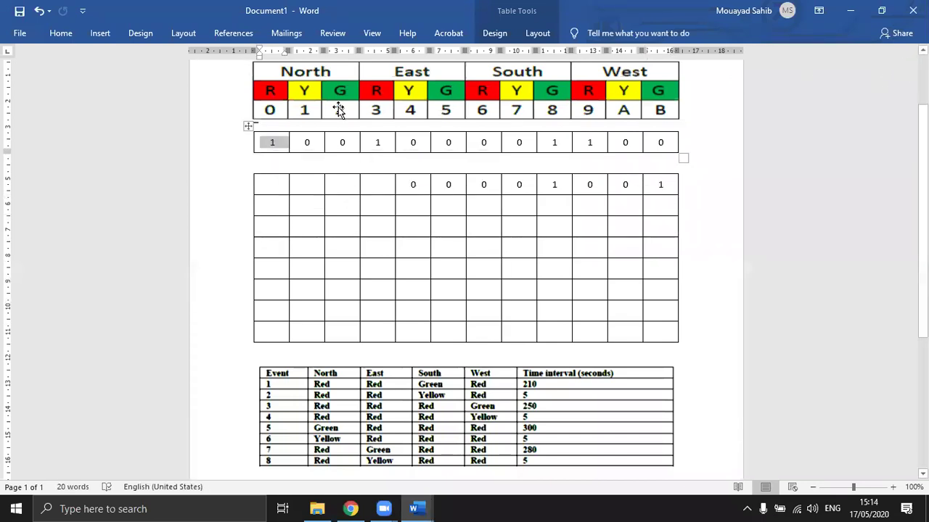
click(61, 33)
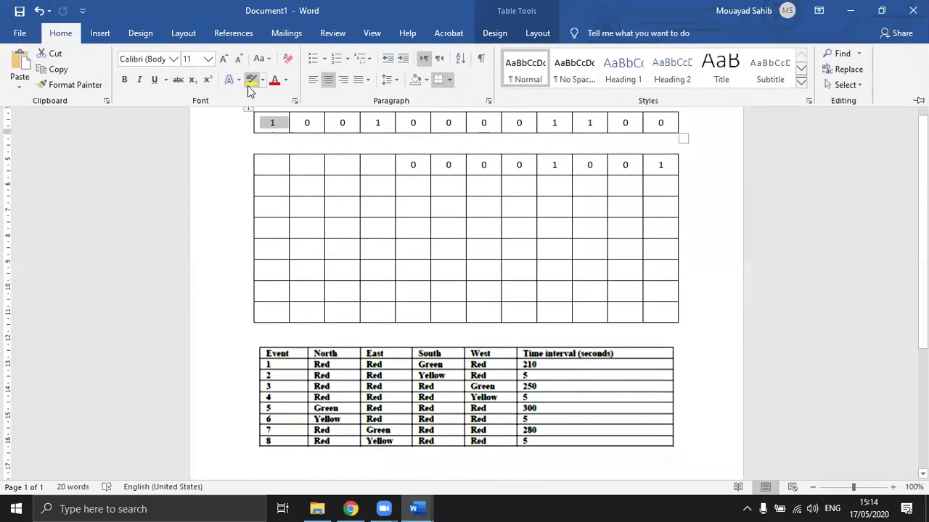
click(426, 80)
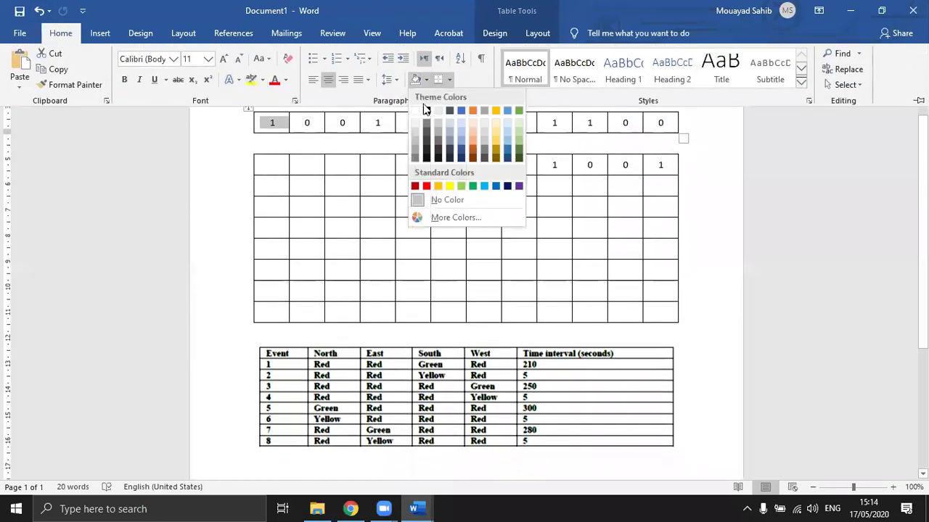
click(439, 183)
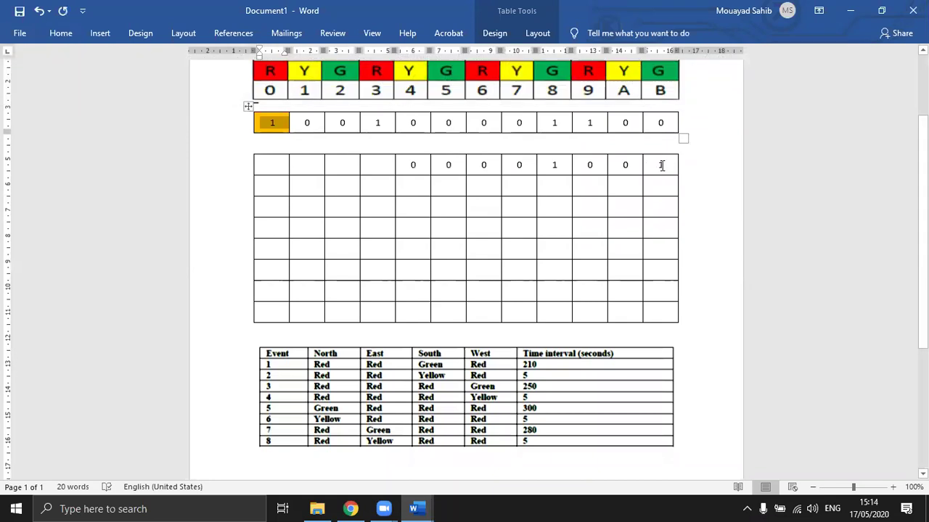
Shade the last cell in the first row of the lower table with the same orange
click(661, 165)
triple_click(661, 166)
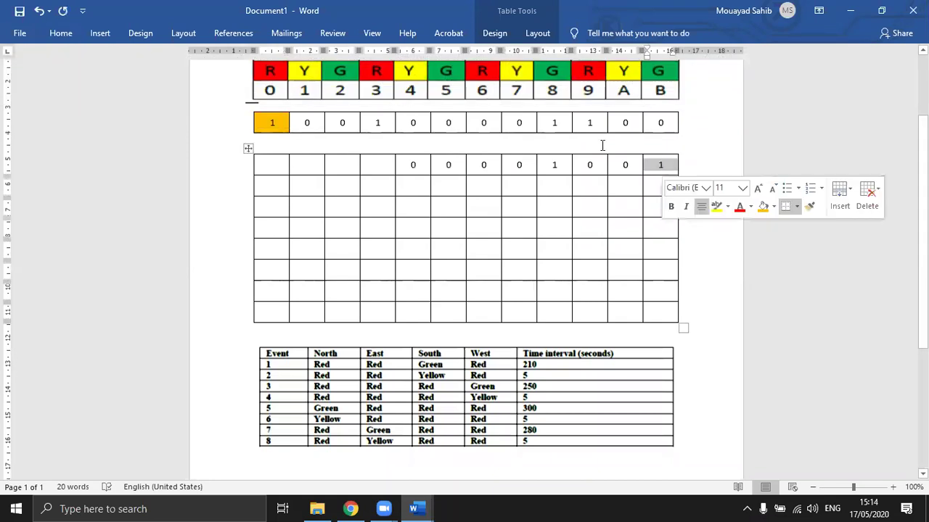
click(61, 33)
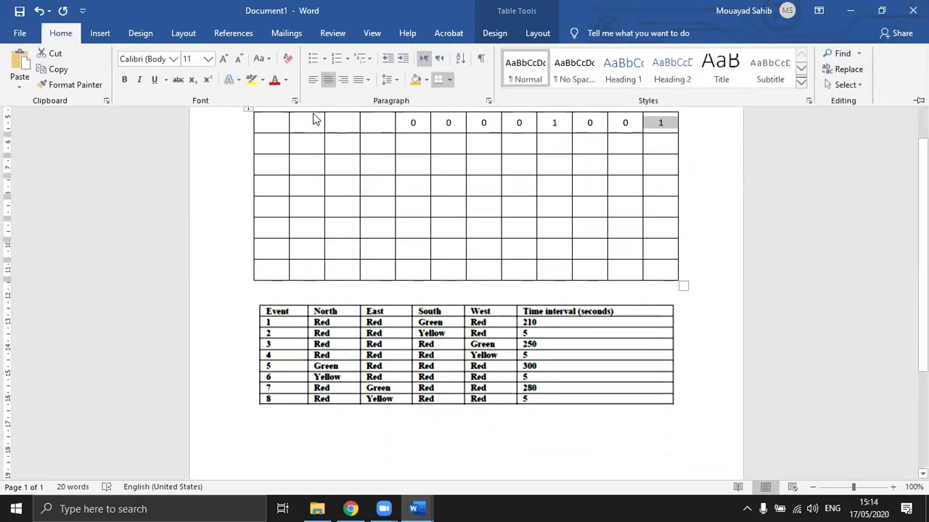
click(416, 80)
scroll(557, 188, up, 3)
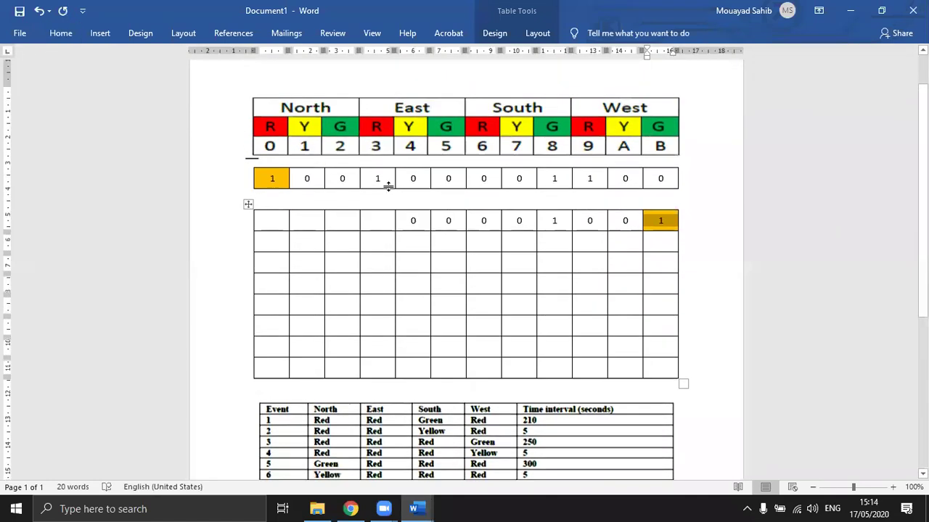
Complete the reversed bit pattern by filling the first four cells of the lower table's first row with 0, 0, 1, 1
key(Left)
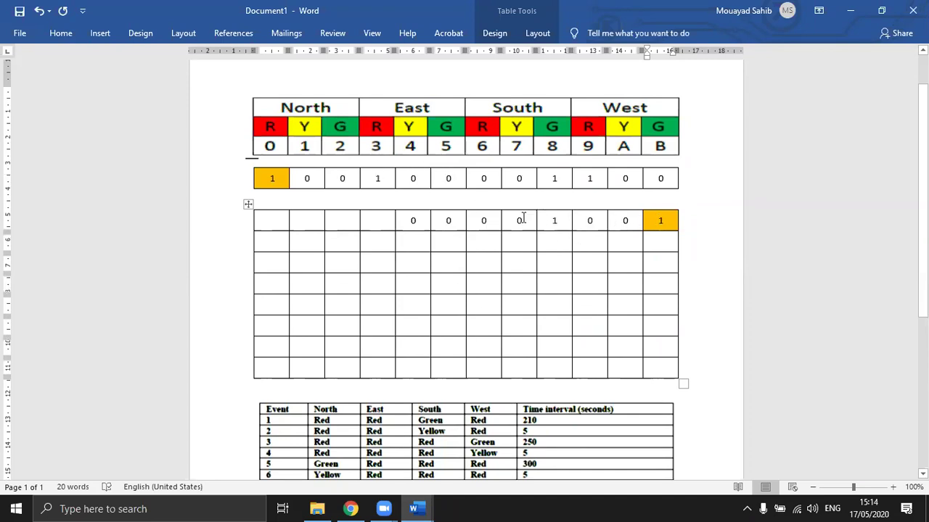
click(386, 219)
text(1)
click(342, 222)
text(1)
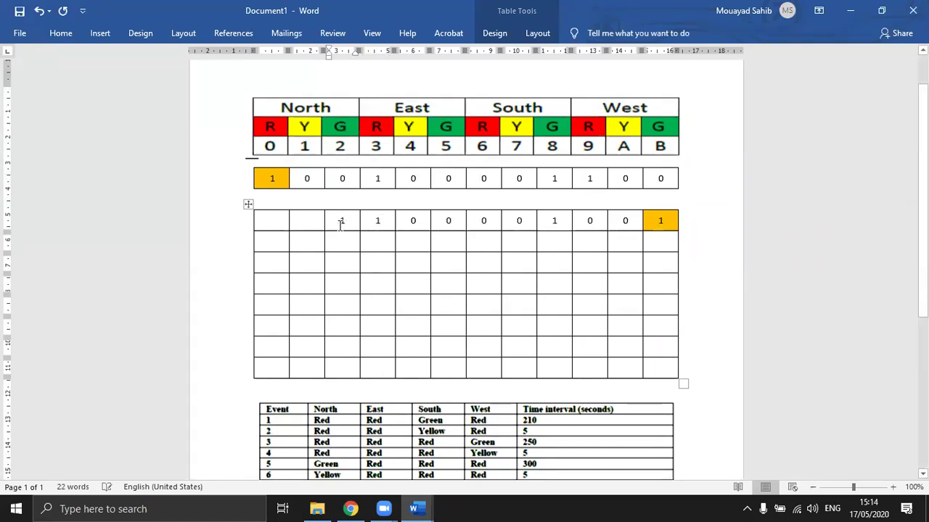
click(303, 225)
text(0)
click(276, 220)
text(0)
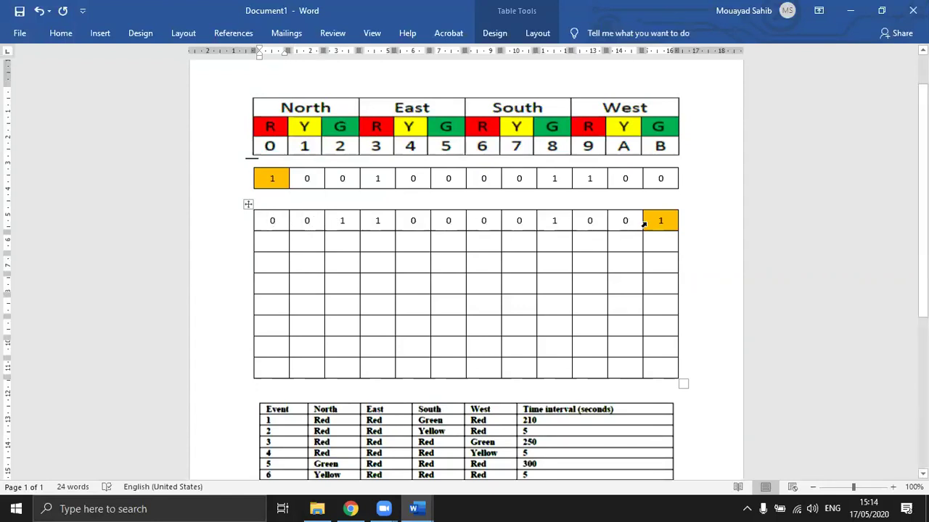
Merge the first four cells of the lower table's second row, matching the first four-bit group above
drag(656, 222, 553, 223)
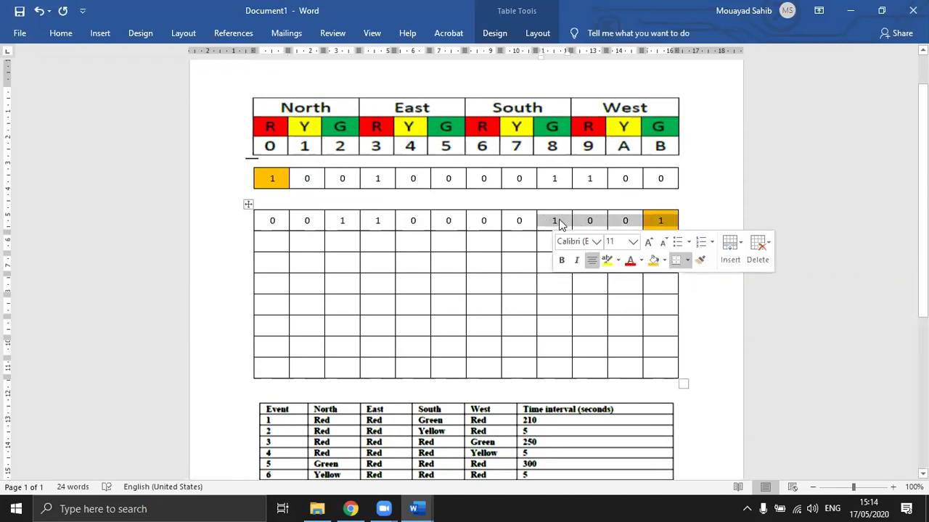
drag(515, 220, 274, 221)
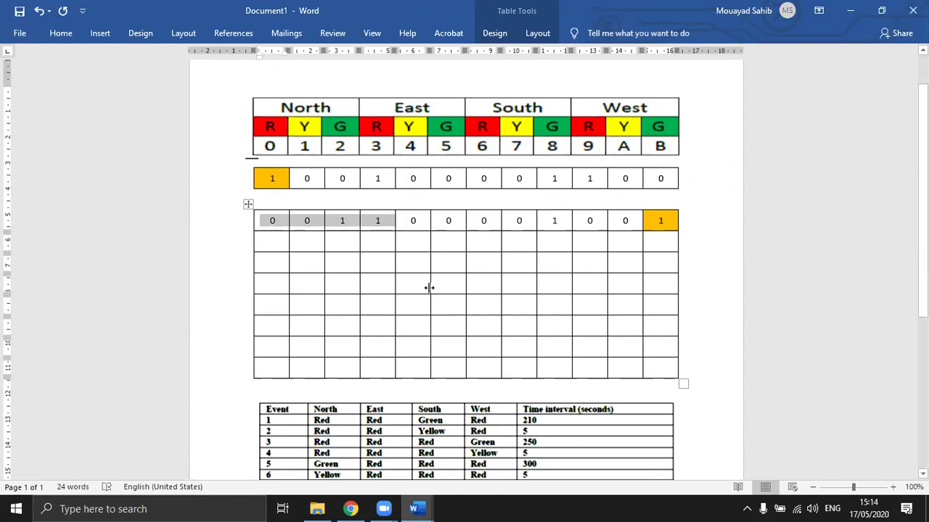
drag(280, 245, 369, 238)
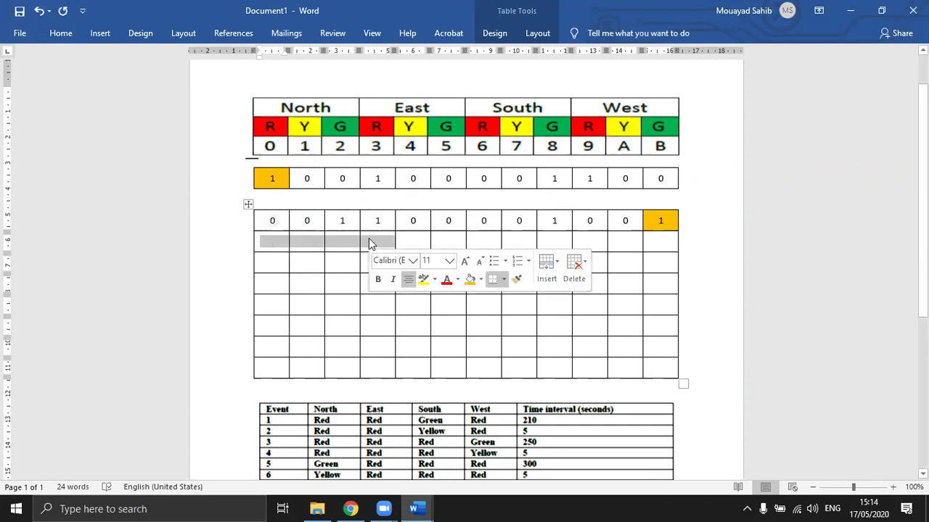
click(54, 34)
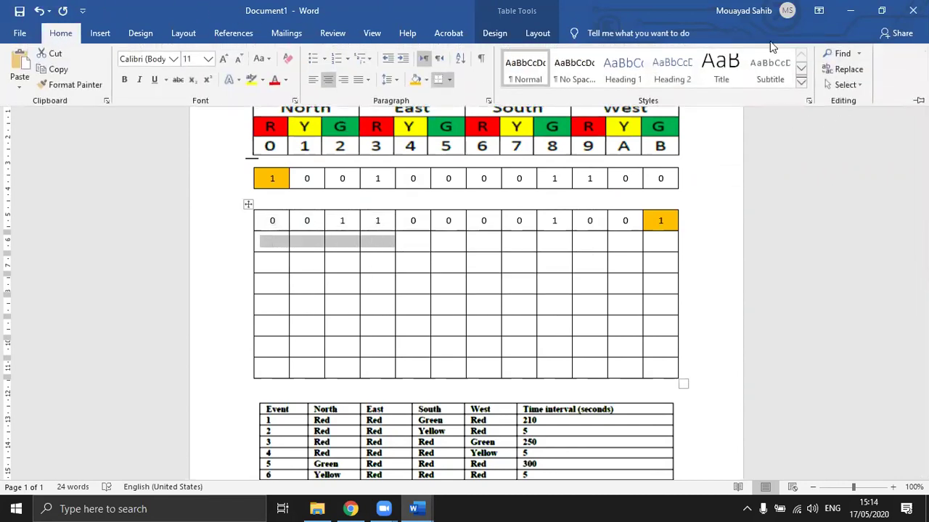
click(538, 34)
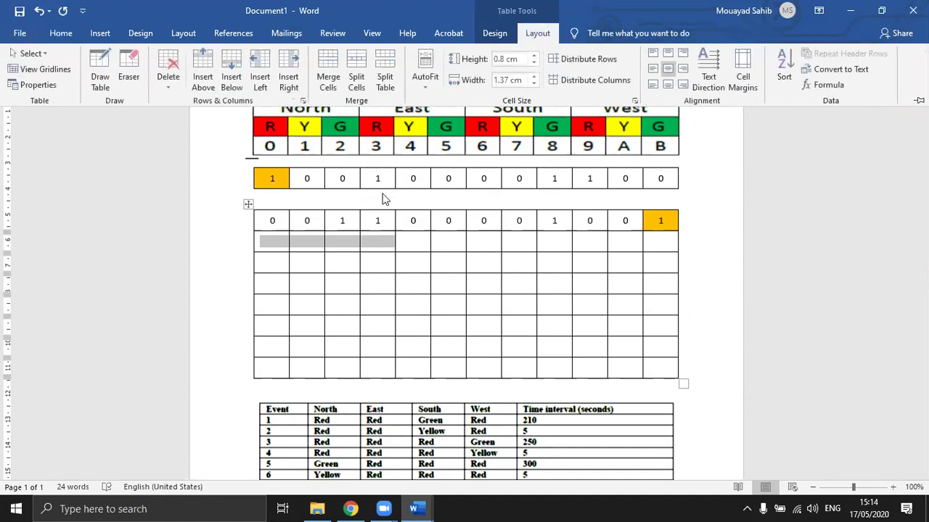
click(376, 240)
right_click(377, 239)
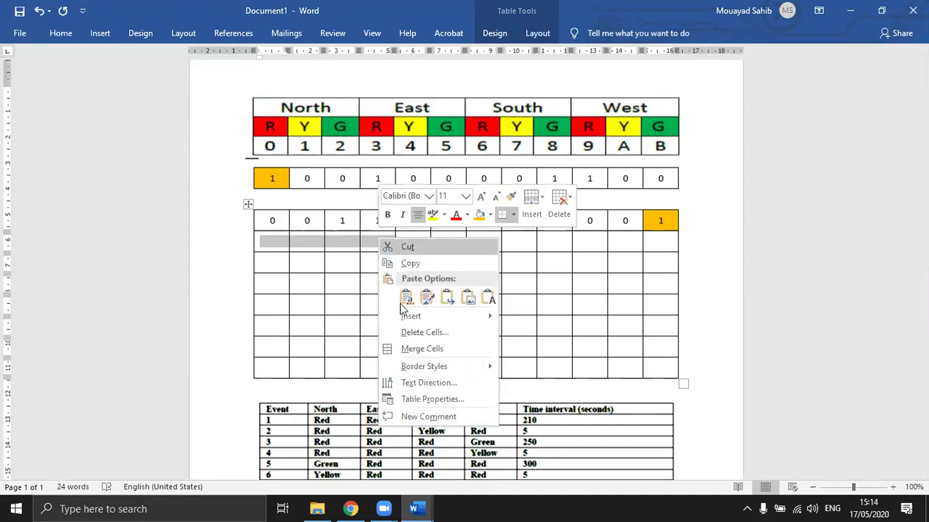
click(407, 348)
Merge the middle four cells and the last four cells of the second row into one cell each
drag(417, 241, 520, 239)
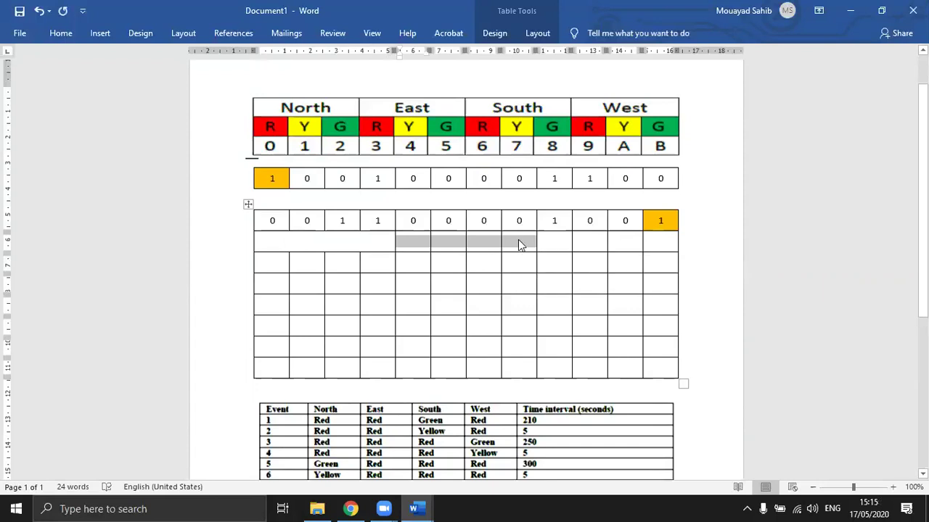
right_click(521, 241)
click(559, 353)
drag(564, 239, 659, 247)
right_click(658, 247)
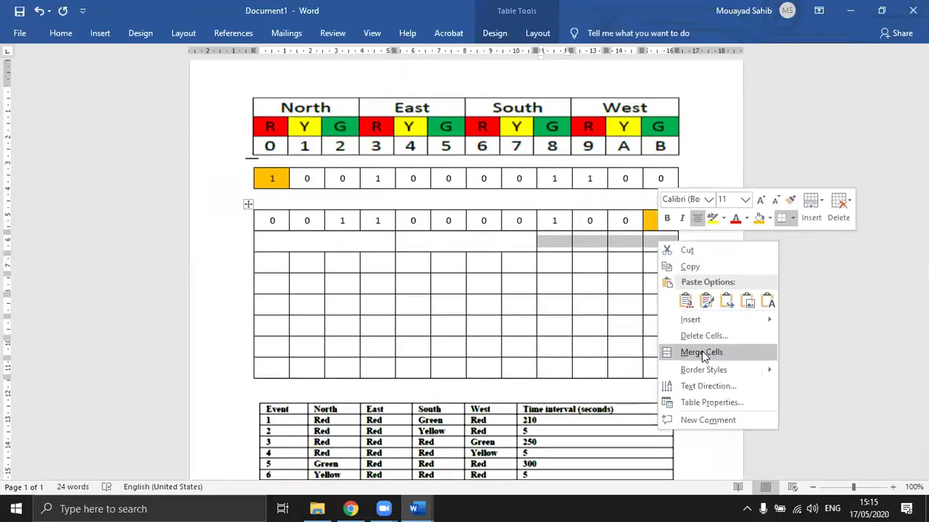
click(701, 351)
Fill the merged cells in the lower table's second row with the hexadecimal digits 3, 0 and 9
click(626, 240)
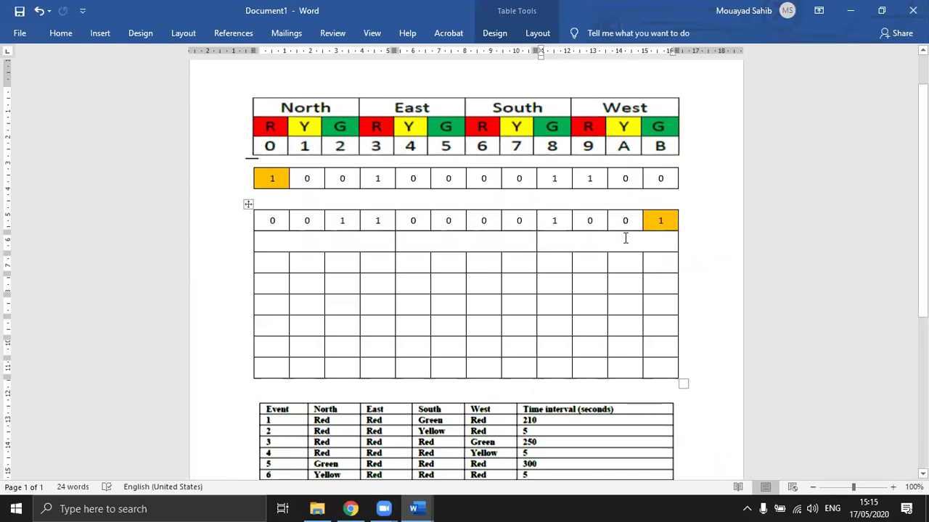
text(9)
click(493, 238)
text(0)
click(332, 240)
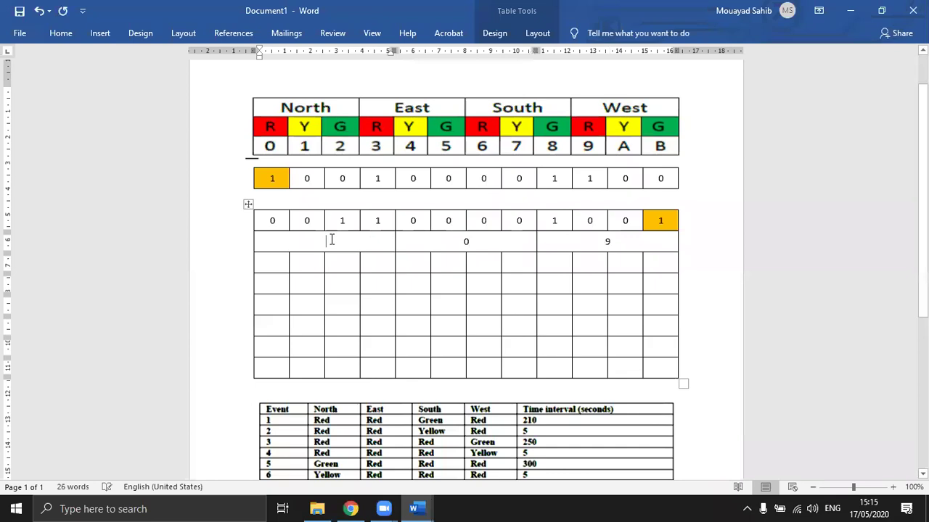
text(3)
triple_click(448, 243)
drag(448, 243, 595, 244)
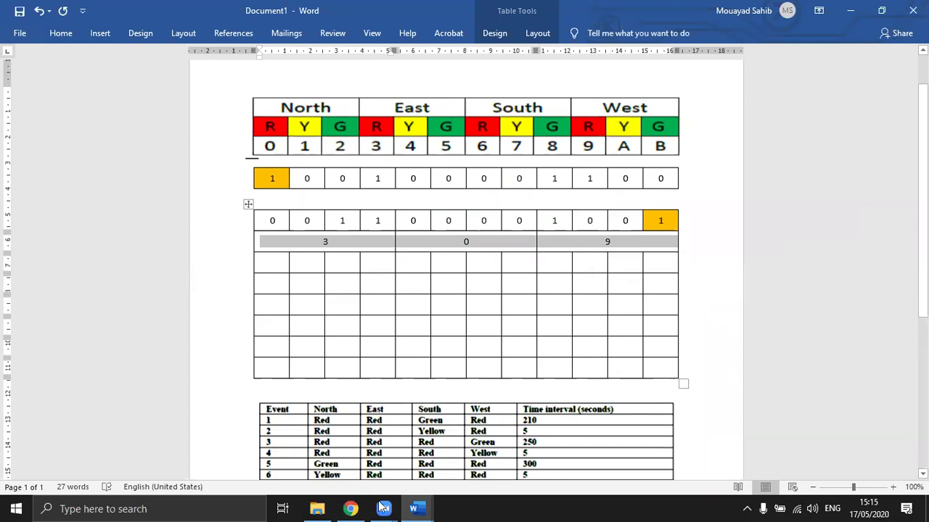
In SOL___MP_1st attempt_29-05-19.docx, enter 0309 between the brackets of the MOV AX instruction on the MAIN line
click(415, 509)
click(447, 474)
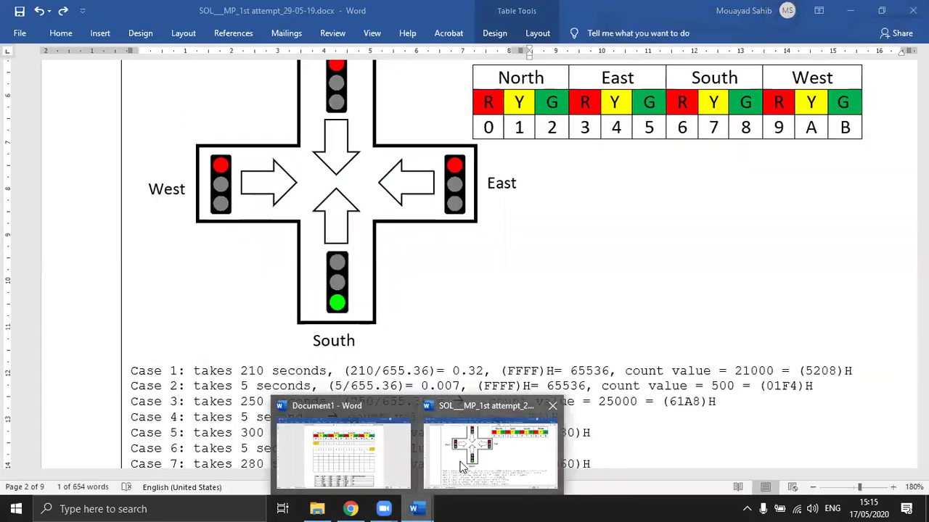
scroll(430, 376, down, 3)
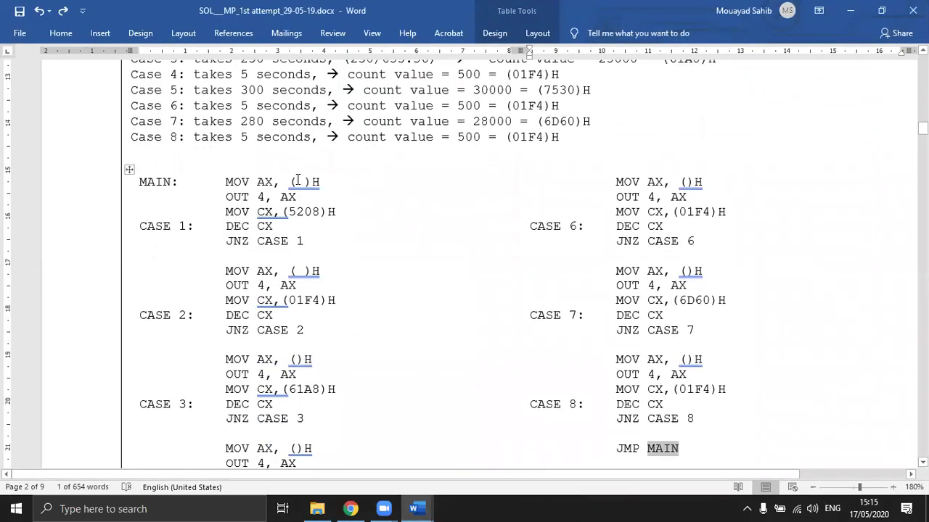
click(297, 182)
text(0)
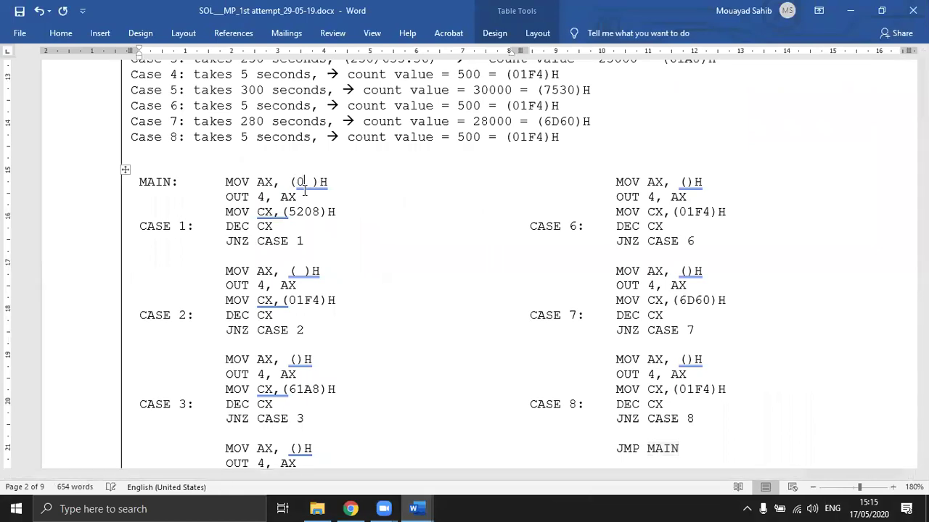
text(9)
text(0)
key(BackSpace)
key(BackSpace)
text(309)
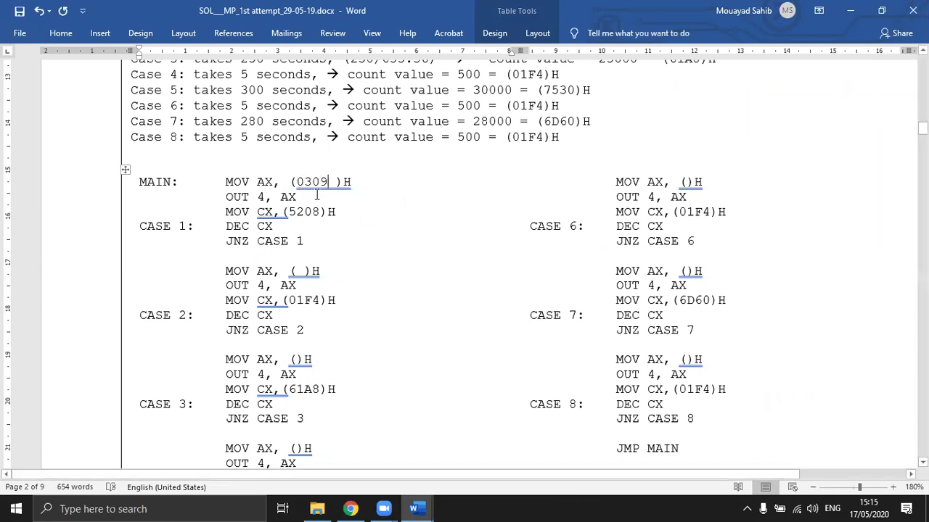
Compare the hexadecimal digits in Document1's table with the Case 1 instructions in the solution document, ending in Document1
click(435, 508)
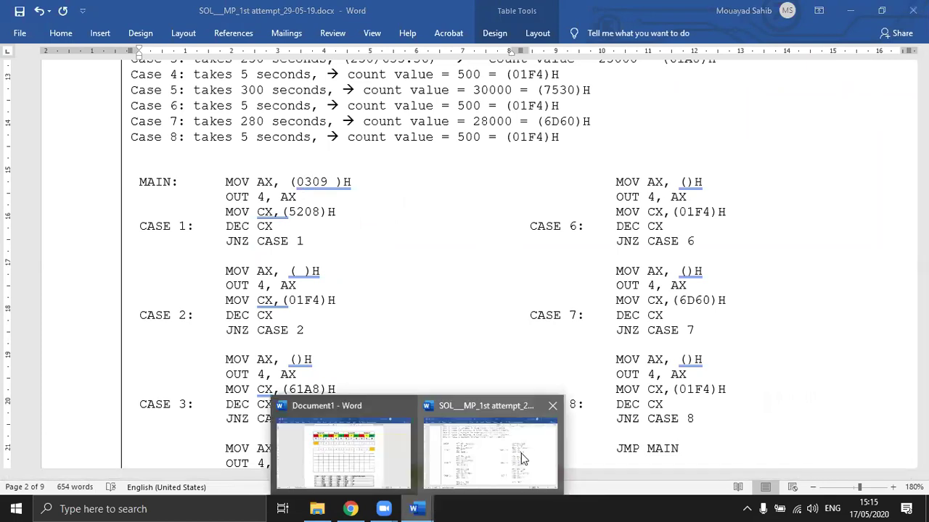
click(520, 458)
click(417, 508)
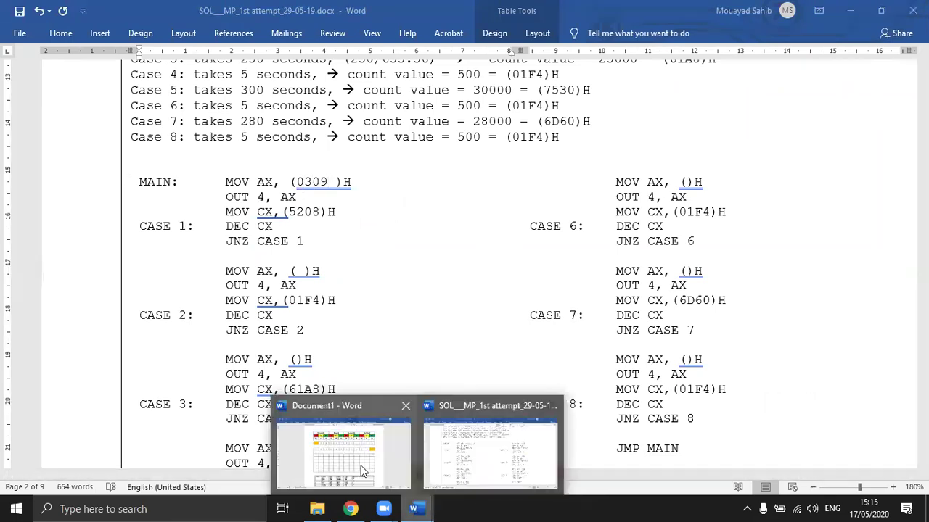
click(348, 464)
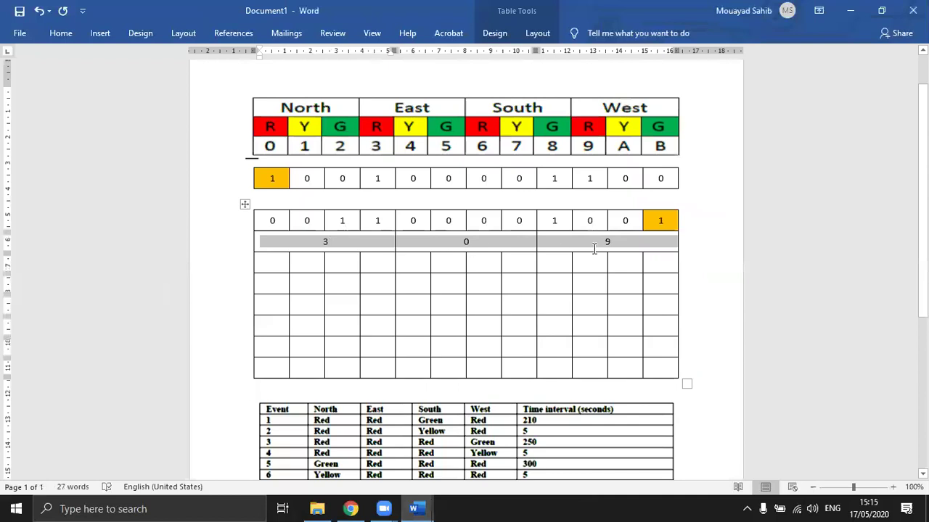
click(417, 508)
click(465, 458)
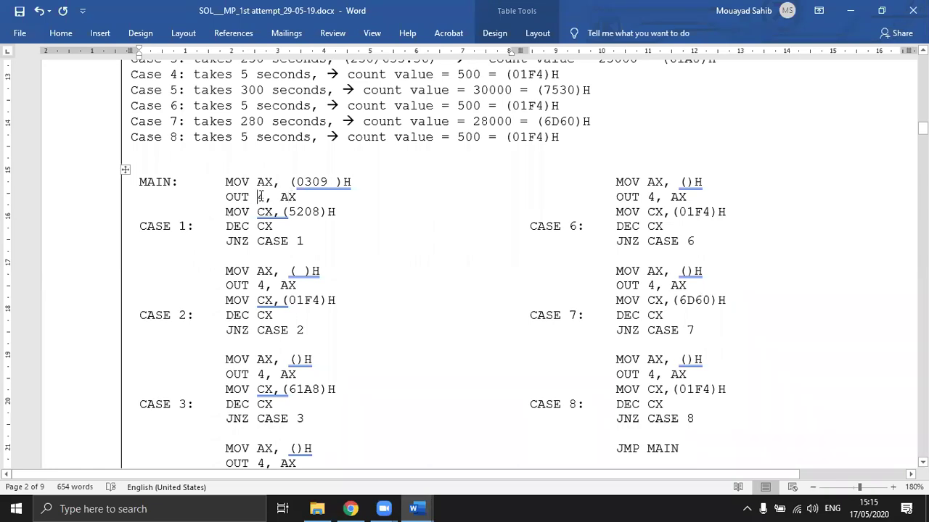
mouse_move(419, 507)
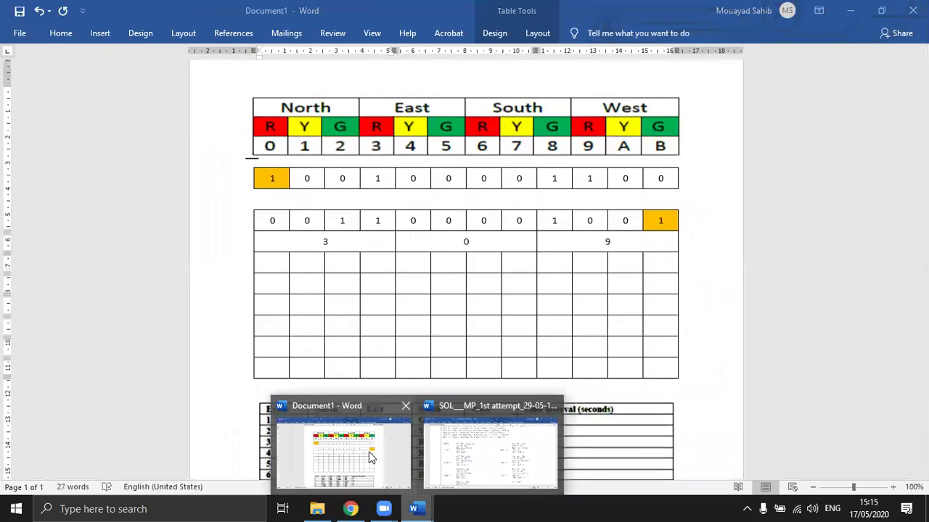
click(341, 446)
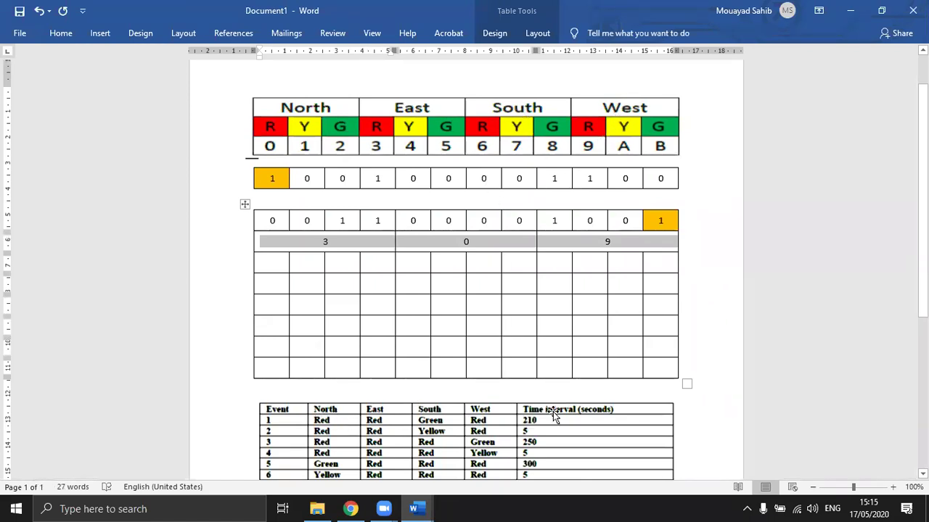
Clear the upper table's bit row and enter 1, 0, 0 under the North lights for event 2
drag(280, 177, 660, 183)
key(Delete)
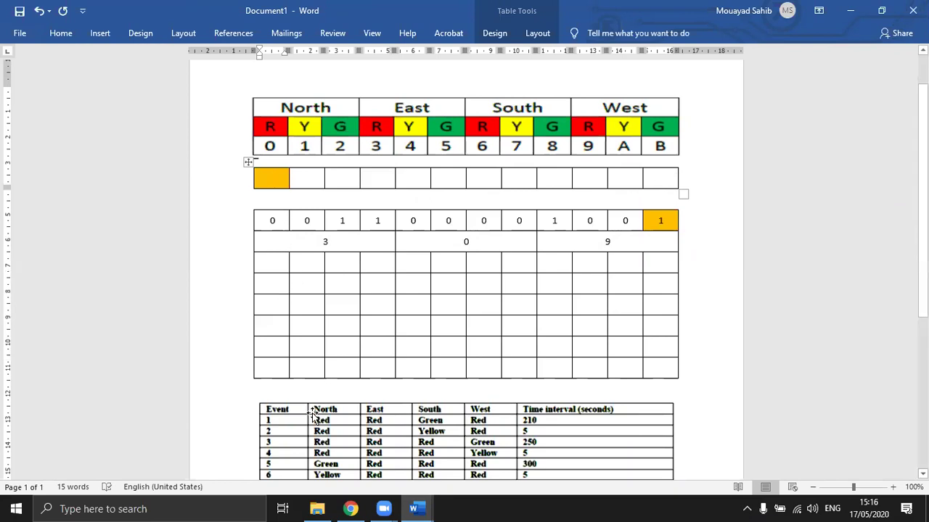
text(1)
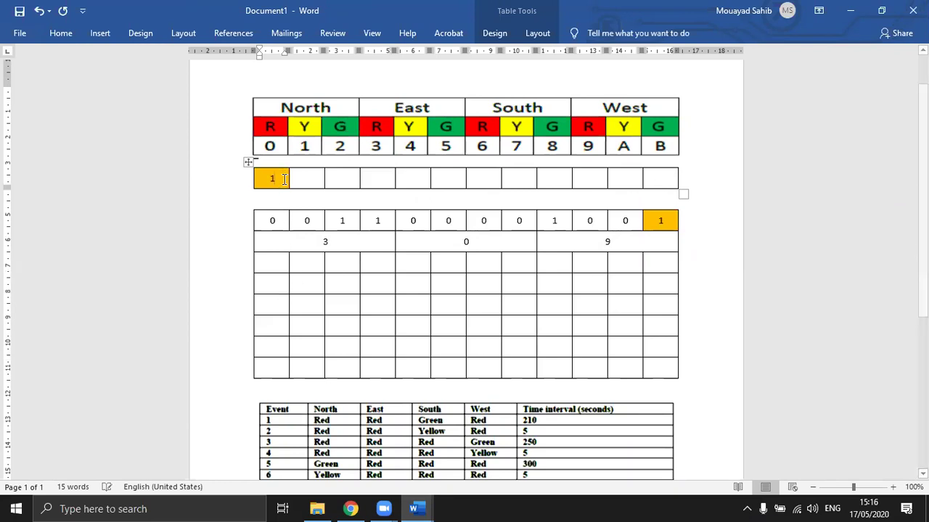
click(308, 180)
text(0)
click(351, 181)
text(0)
Enter 1, 0, 0 in the upper table's cells under the East lights
click(377, 182)
text(0)
key(BackSpace)
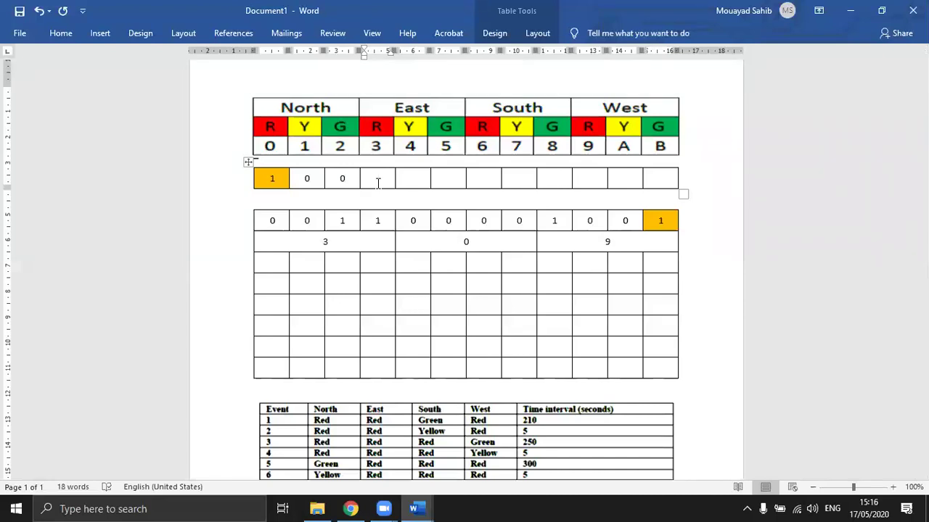
text(1)
click(419, 183)
text(0)
click(455, 177)
text(0)
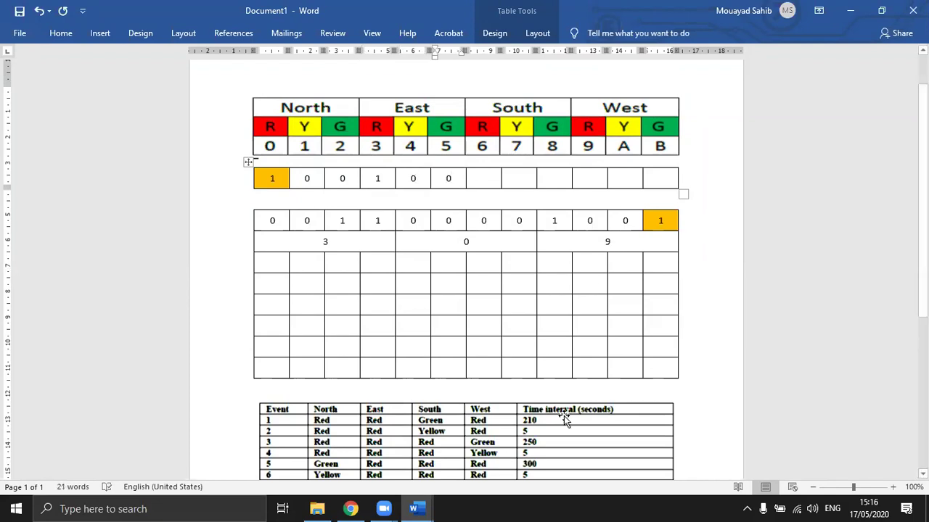
Enter 0, 1, 0 in the upper table's cells under the South lights
click(520, 180)
text(1)
click(481, 179)
text(0)
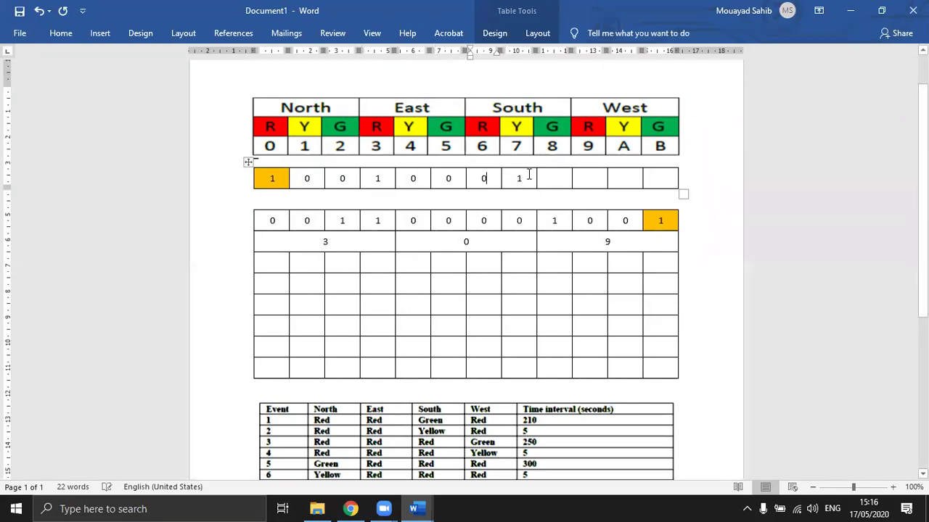
click(553, 176)
text(0)
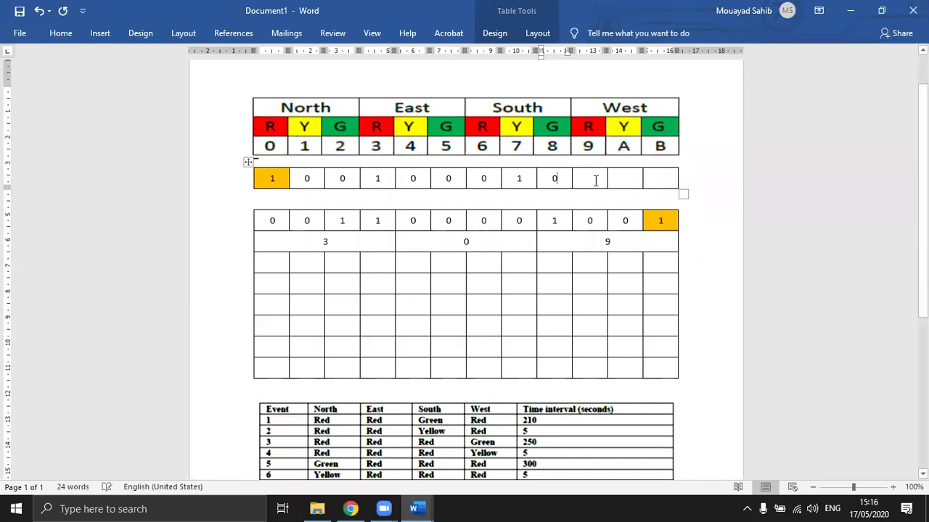
Enter 1, 0, 0 in the upper table's cells under the West lights
click(595, 181)
text(1)
click(627, 181)
text(0)
click(655, 181)
text(0)
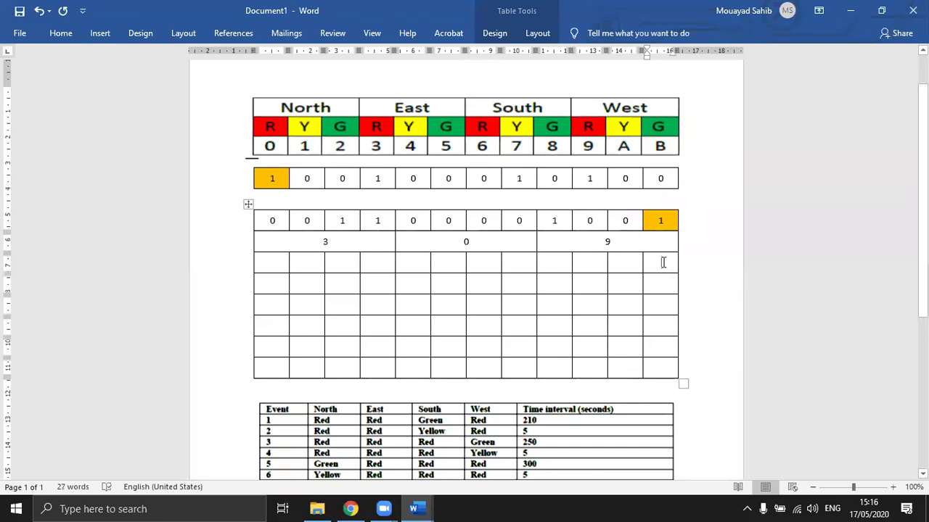
Shade the last cell of the lower table's third row orange, like the one in the first row
double_click(663, 262)
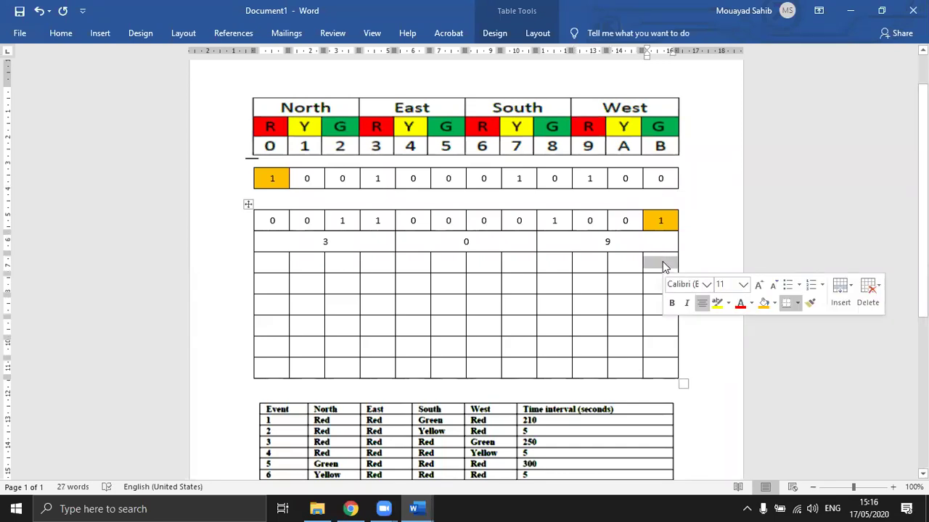
click(62, 33)
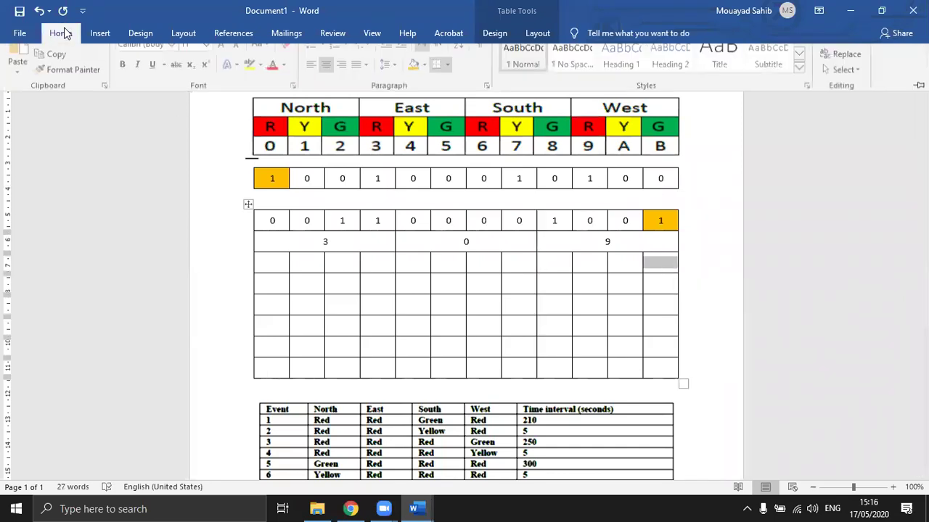
click(415, 79)
Fill the last four cells of the lower table's third row with 1, 0, 0, 1
click(660, 264)
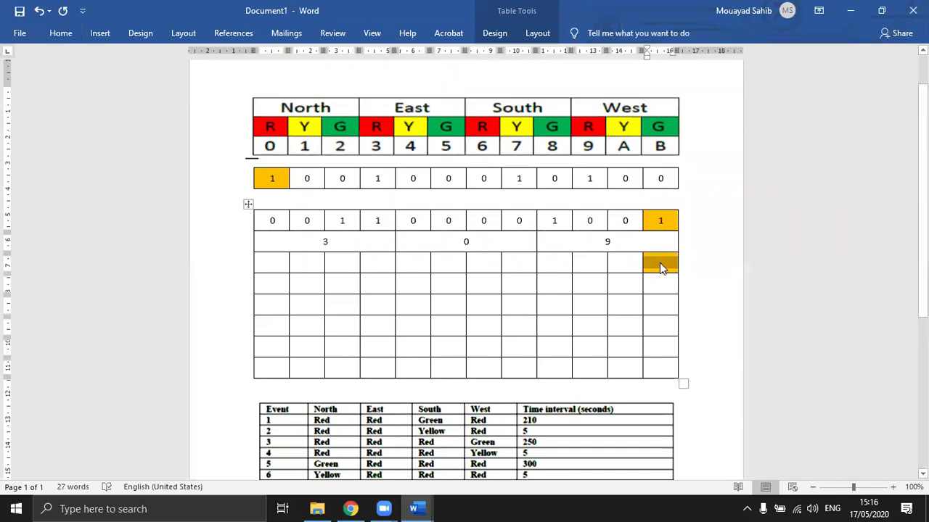
text(1)
text(0)
click(591, 264)
text(0)
click(560, 261)
text(1)
Fill the middle four cells of the lower table's third row with 1, 0, 0, 0
click(516, 264)
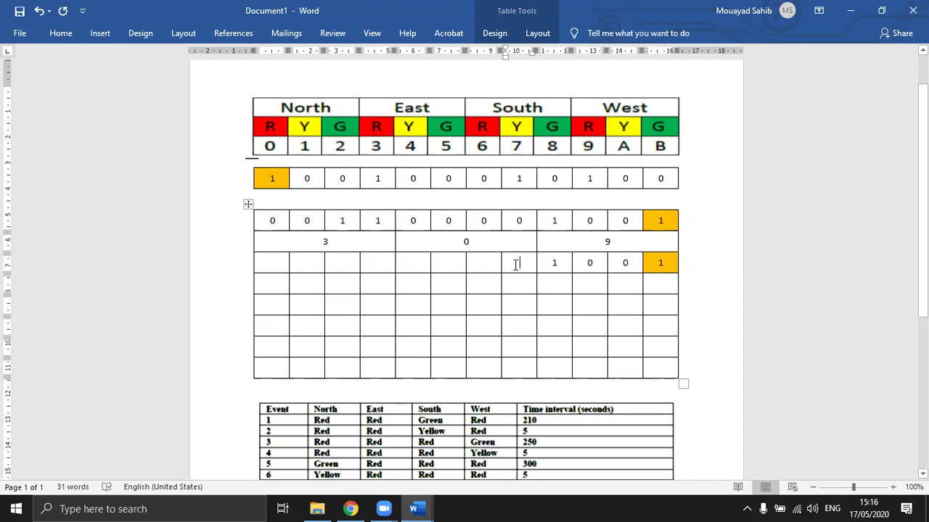
text(0)
click(485, 265)
text(0)
click(457, 263)
text(0)
click(418, 261)
text(1)
Complete the reversed bits by filling the first four cells of the third row with 0, 0, 1, 0
click(371, 260)
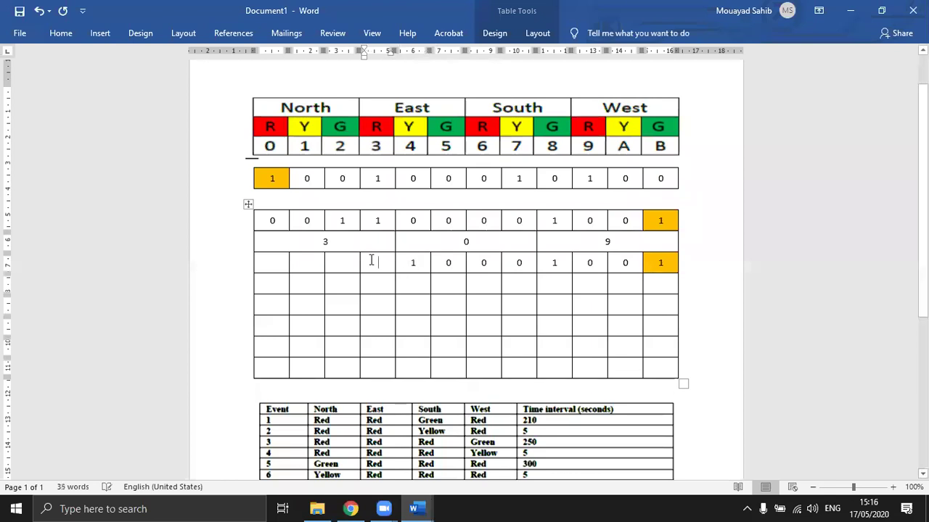
text(0)
click(339, 262)
text(1)
click(310, 265)
text(0)
click(280, 266)
text(0)
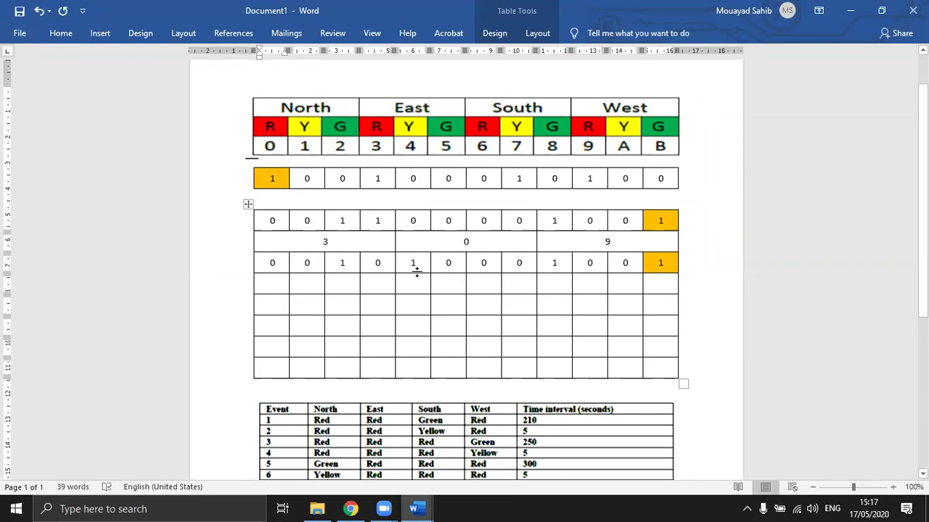
Merge the last four cells of the lower table's fourth row and enter 9 in the merged cell
drag(661, 285, 559, 285)
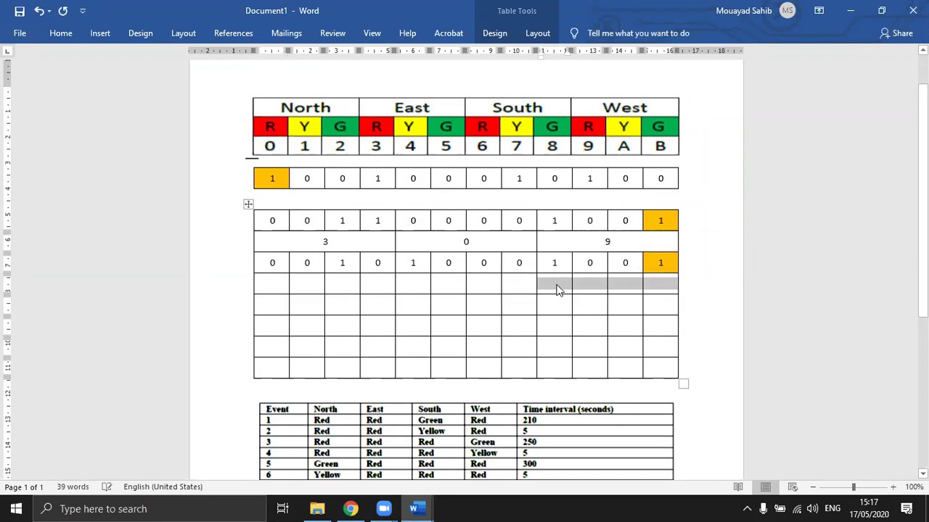
right_click(559, 285)
click(602, 396)
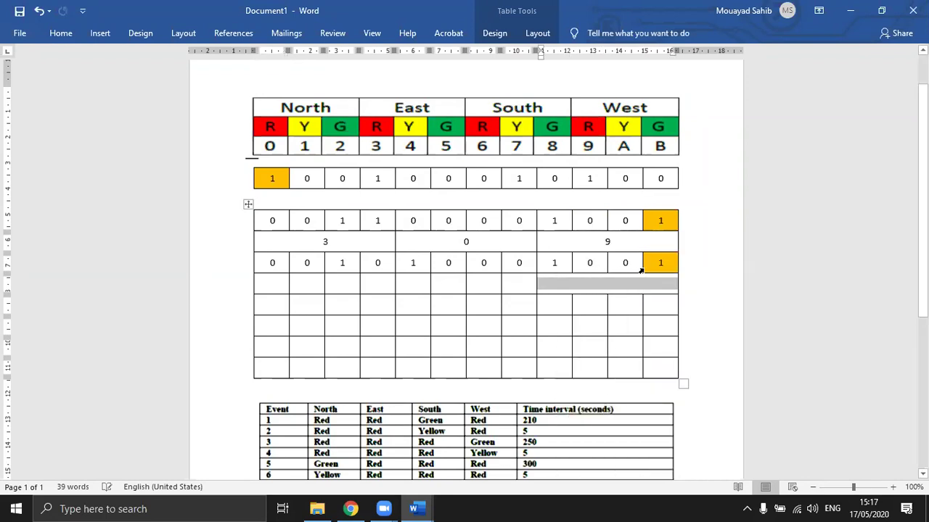
click(616, 284)
text(9)
Merge the middle four cells of the fourth row and enter 8 in the merged cell
drag(533, 284, 427, 284)
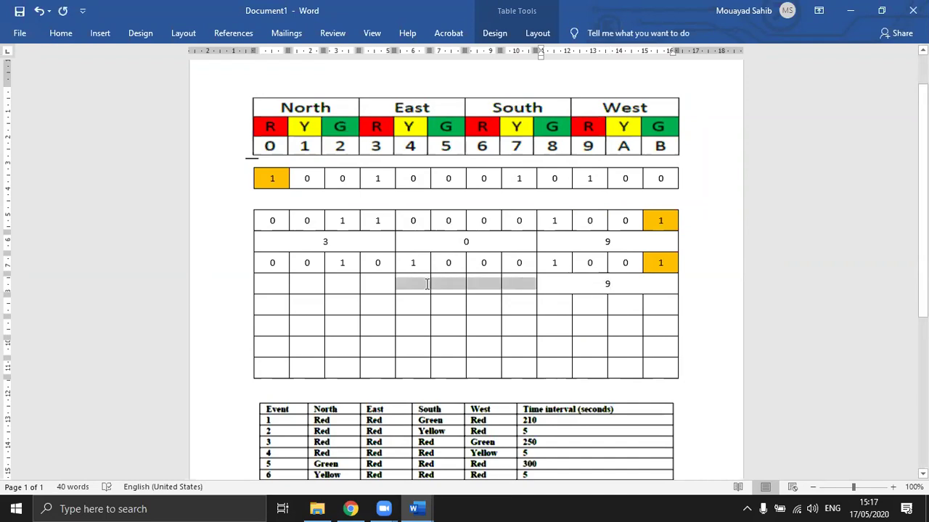
right_click(459, 287)
click(508, 395)
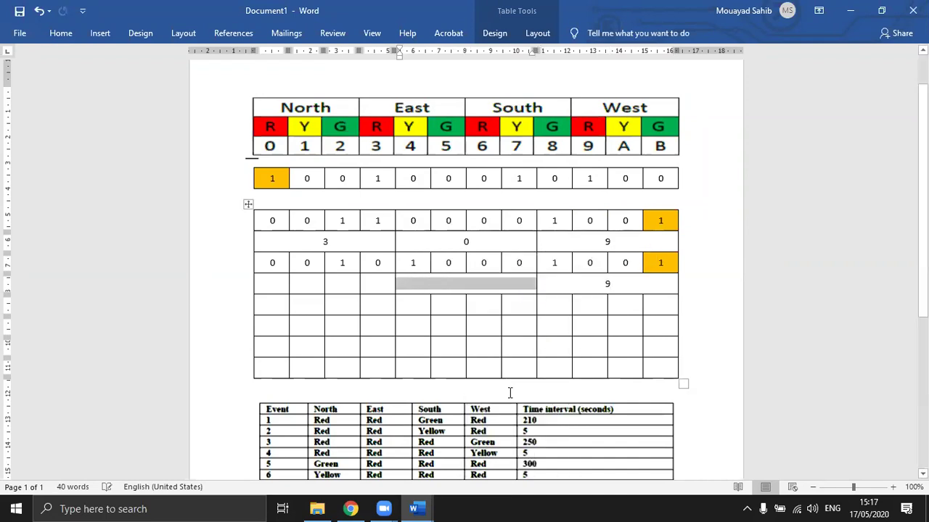
text(8)
Merge the first four cells of the fourth row and enter 2 in the merged cell
drag(376, 284, 281, 281)
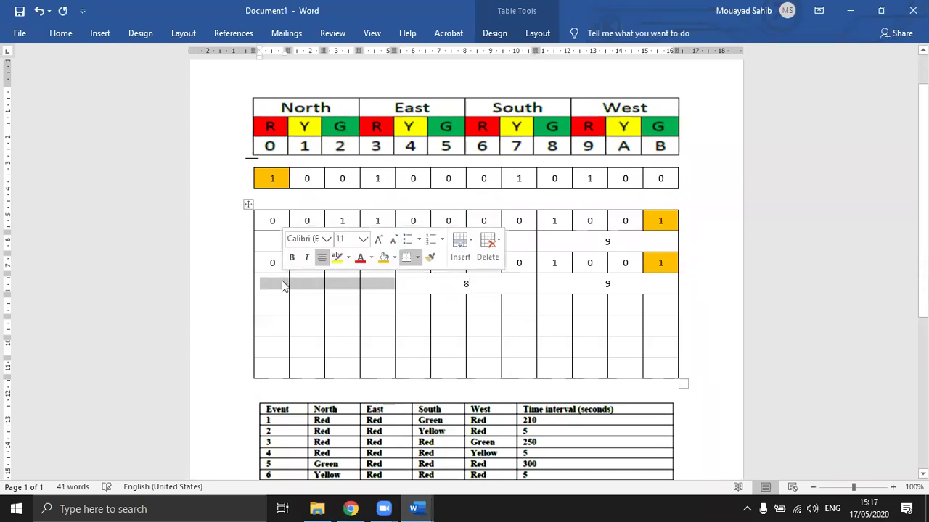
right_click(281, 281)
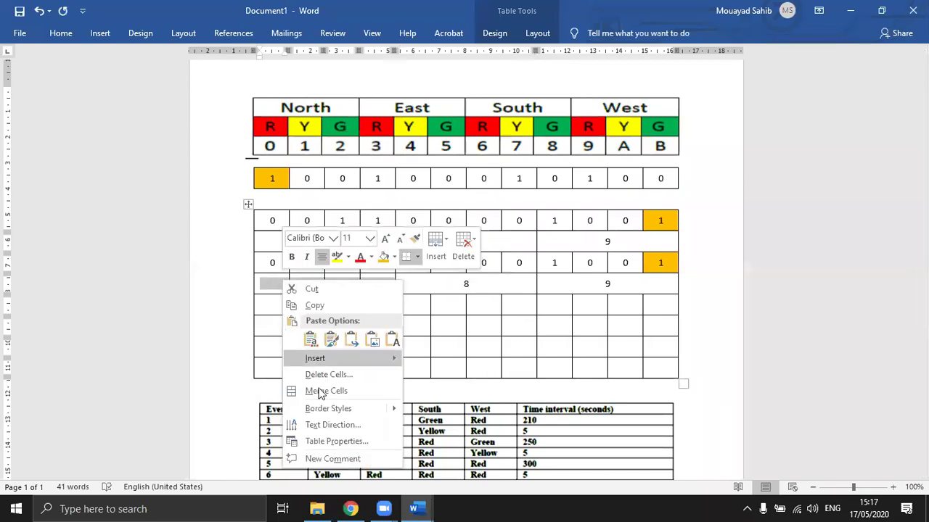
click(325, 390)
text(2)
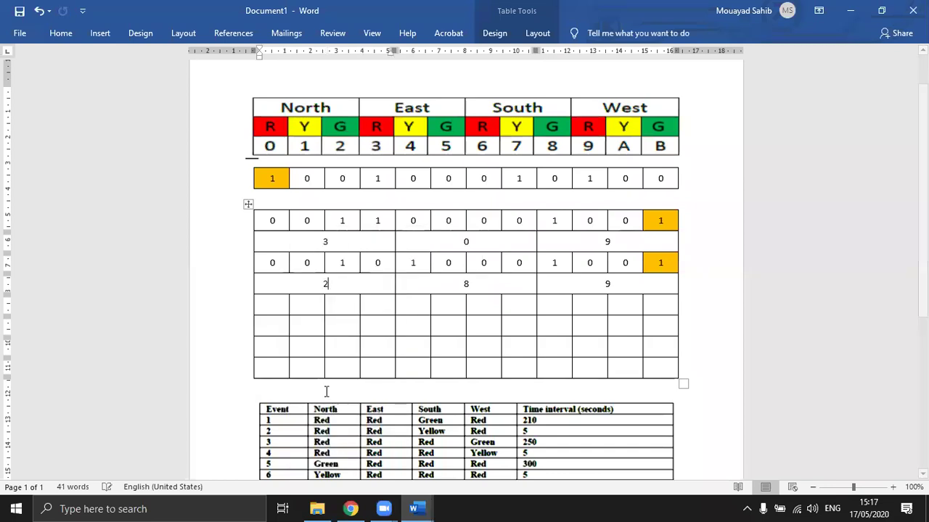
drag(327, 284, 434, 285)
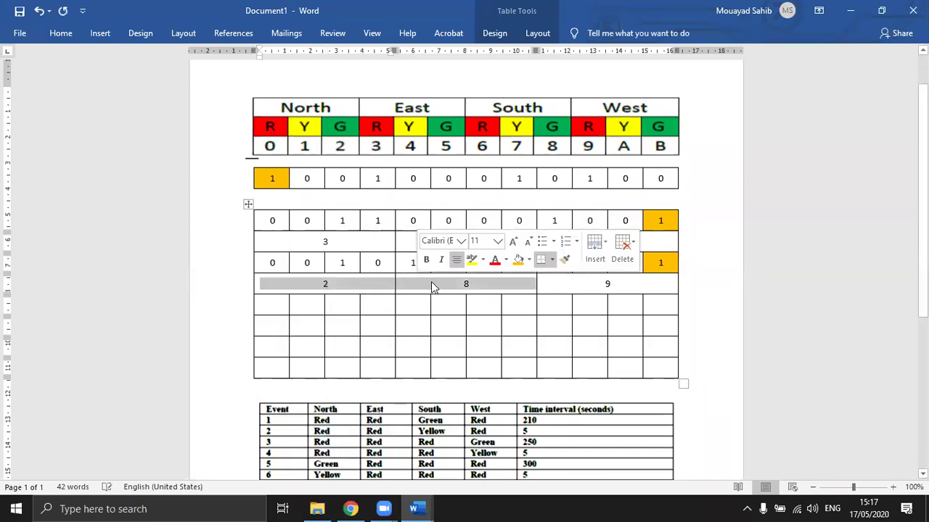
Switch to the solution document and enter 0289 as the hexadecimal value in the MOV AX instruction for Case 2
click(415, 508)
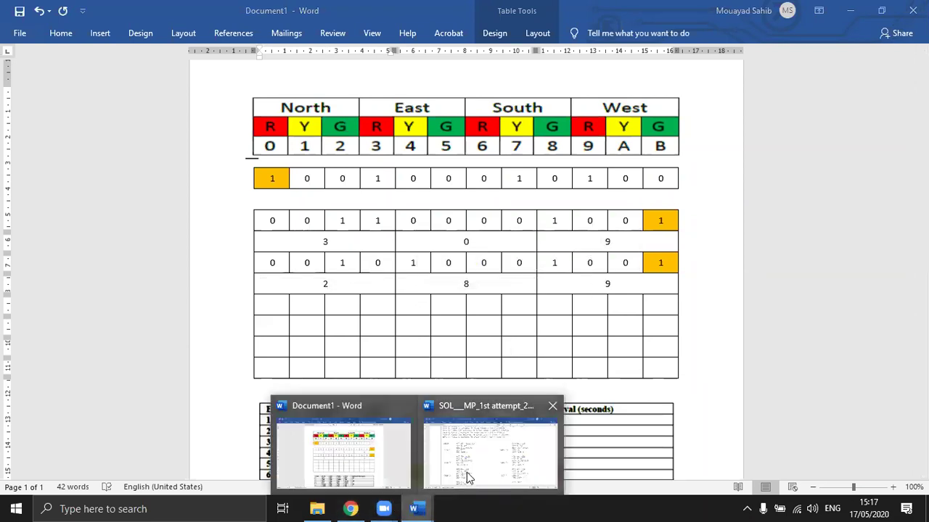
mouse_move(466, 472)
click(425, 403)
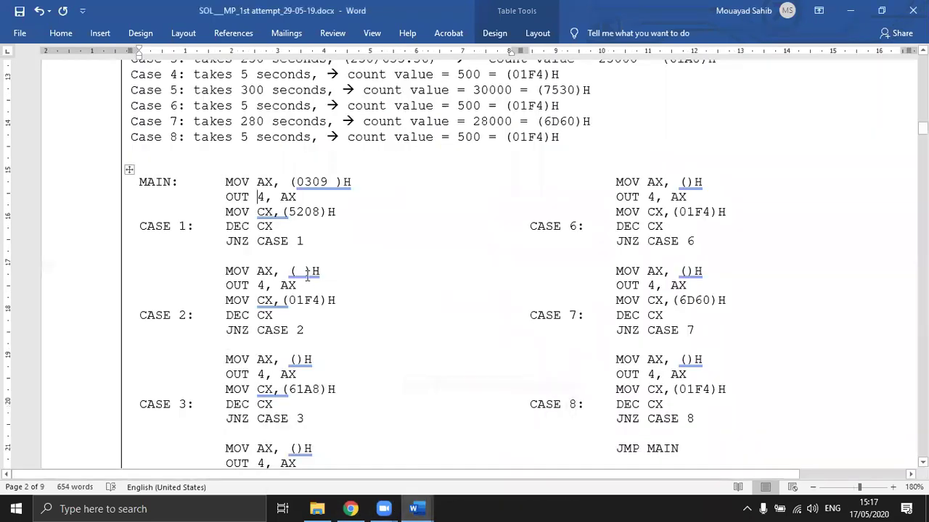
click(301, 271)
text(0289)
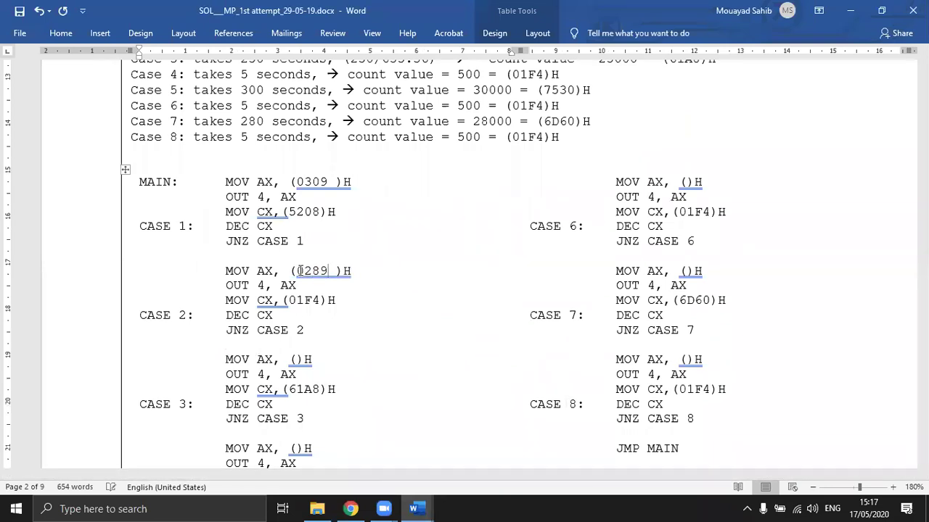
Check the worked-out rows and event list in Document1 against the solution code, and locate the empty MOV AX value for Case 3
click(414, 509)
click(341, 453)
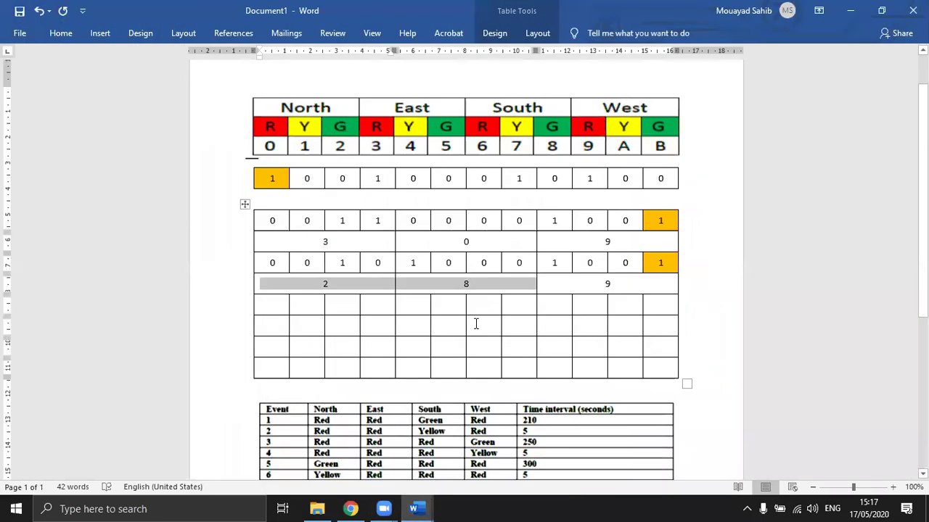
click(411, 507)
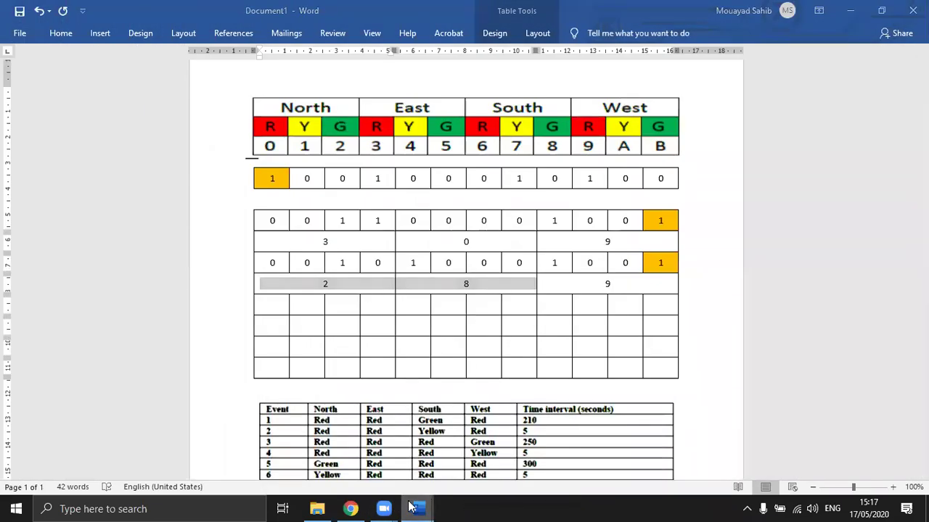
click(359, 457)
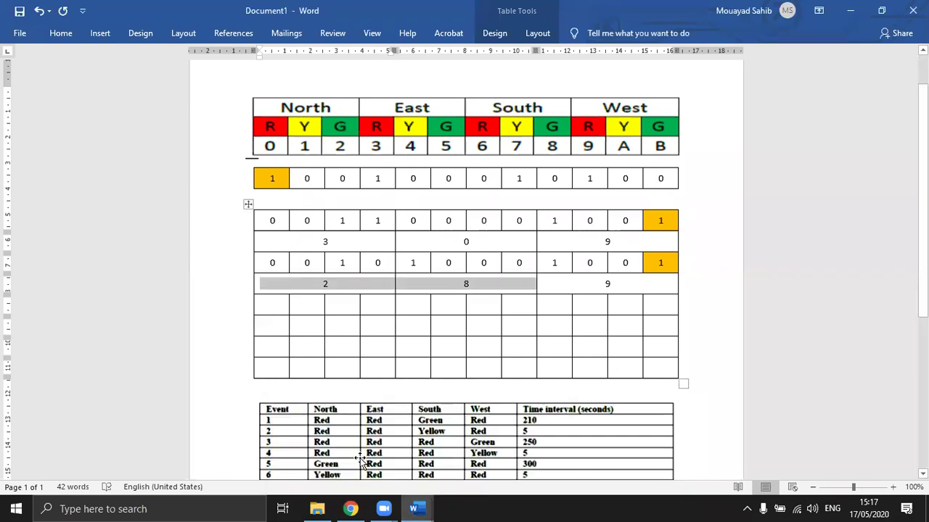
click(416, 507)
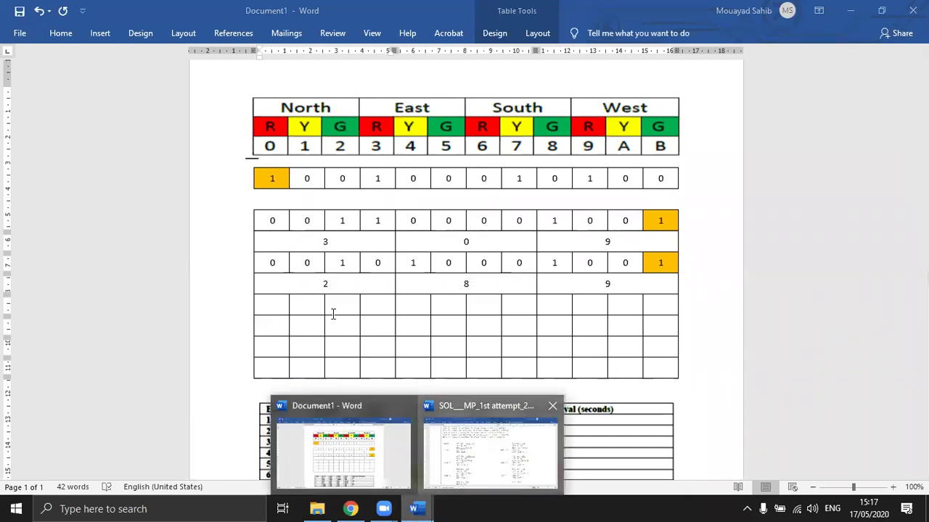
click(475, 469)
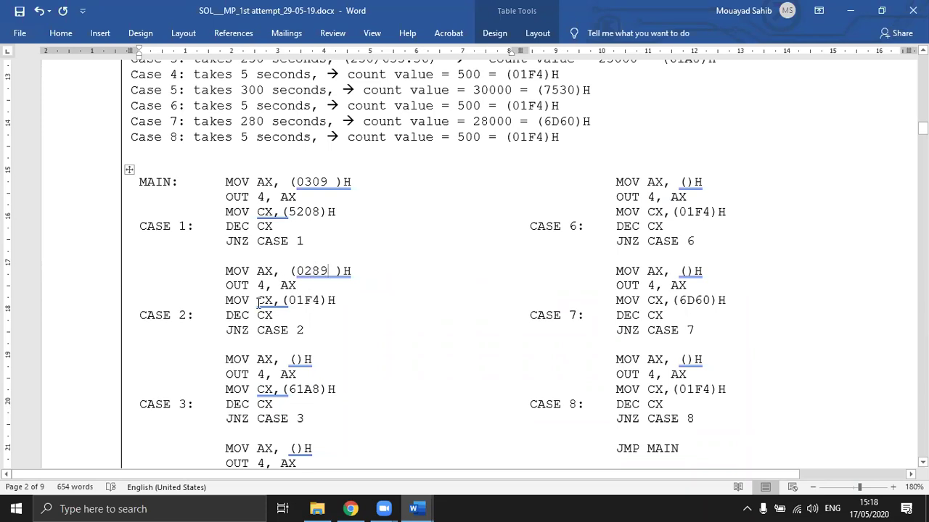
click(296, 359)
scroll(367, 361, down, 1)
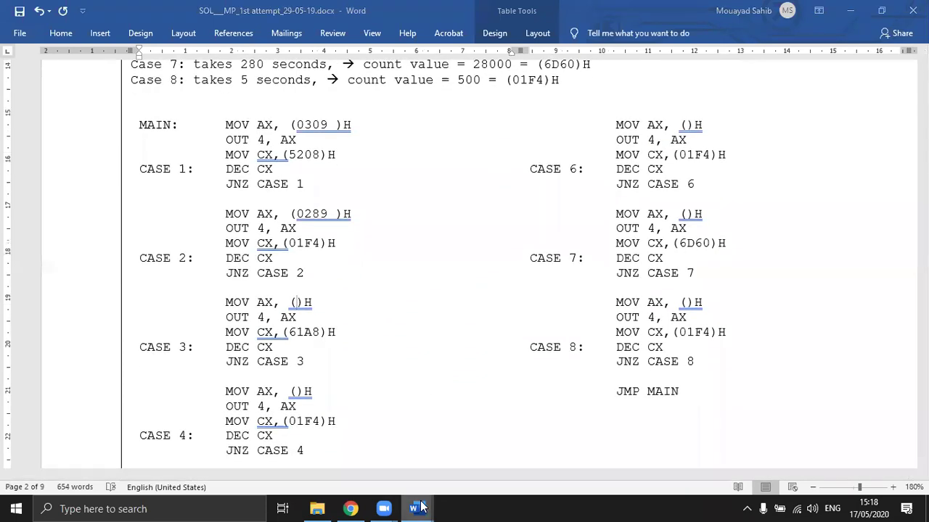
Switch back to Document1 and clear all the bits from the single-row table below the traffic light header
mouse_move(420, 507)
click(338, 454)
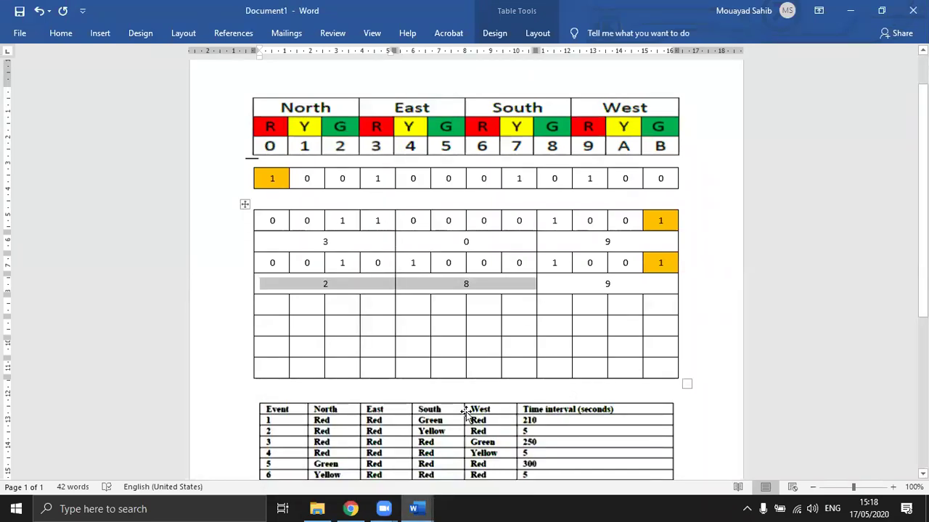
drag(276, 177, 663, 180)
key(Delete)
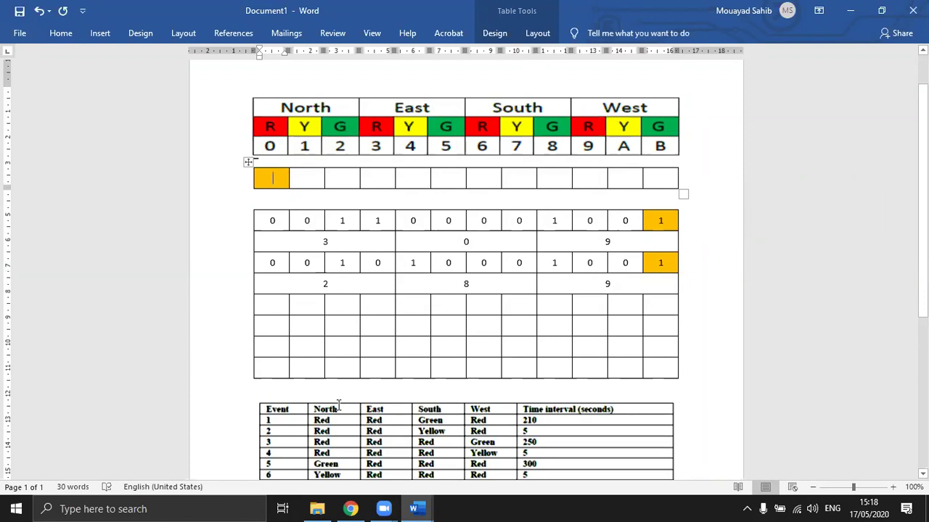
Enter 1 for event 3 in the single-row table under North R, East R, South R and West G
scroll(338, 404, down, 1)
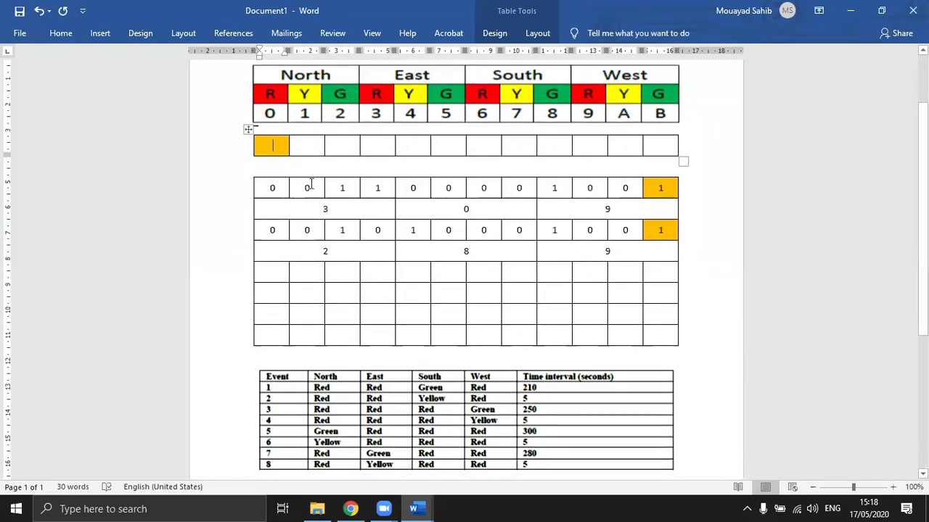
text(1)
click(380, 148)
text(1)
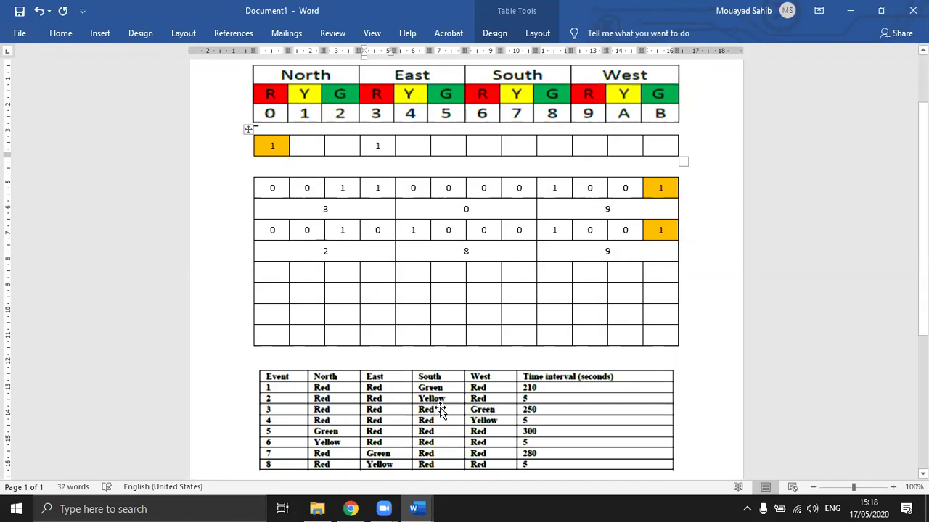
click(481, 146)
text(1)
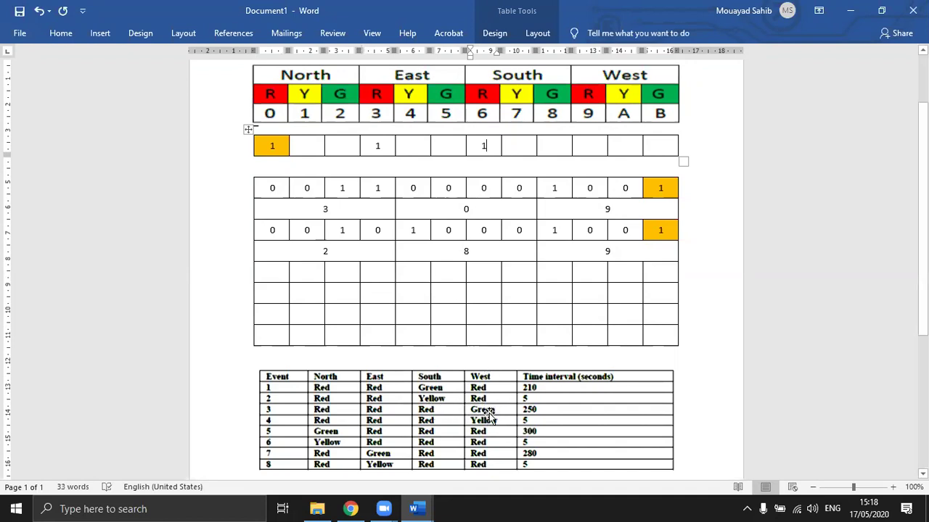
click(669, 146)
text(1)
Fill the empty cells of the single-row table with 0 under North Y and G, East Y and G, and South Y
click(317, 144)
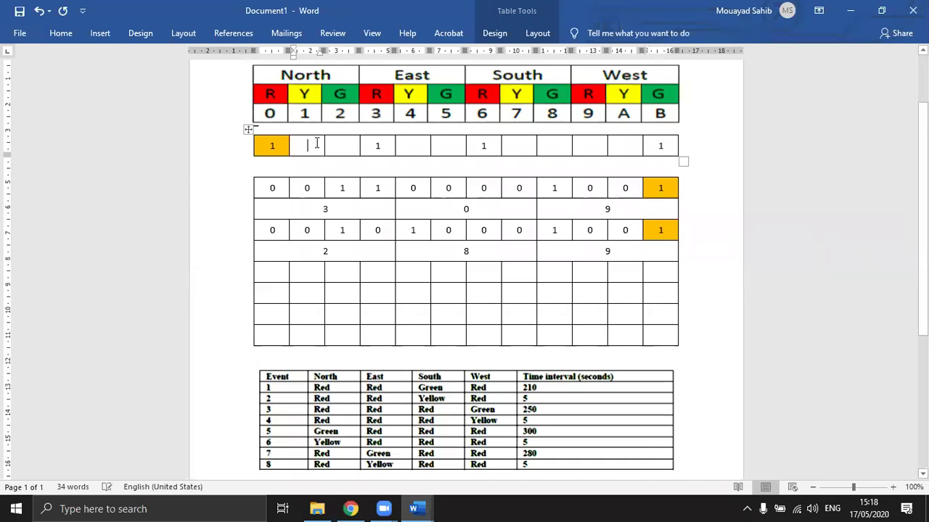
text(0)
click(343, 146)
text(0)
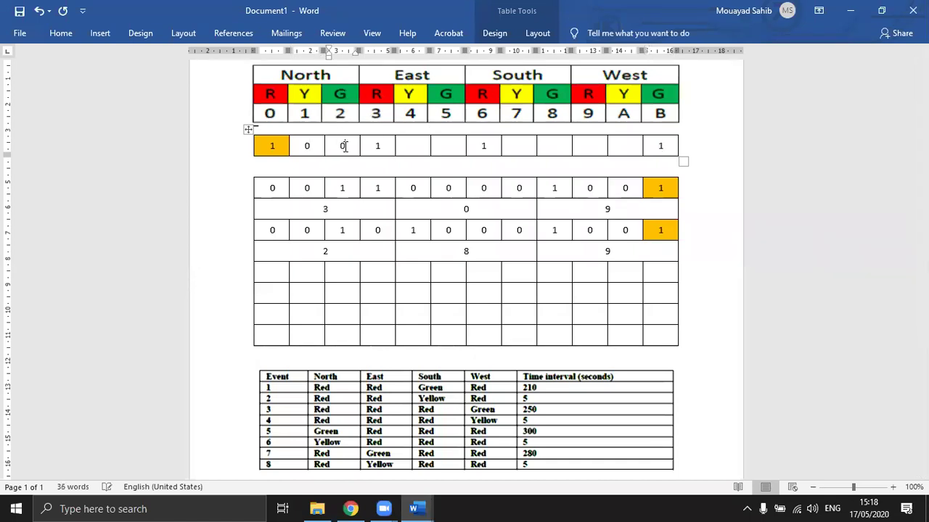
click(411, 145)
text(0)
click(456, 146)
text(0)
click(524, 146)
text(0)
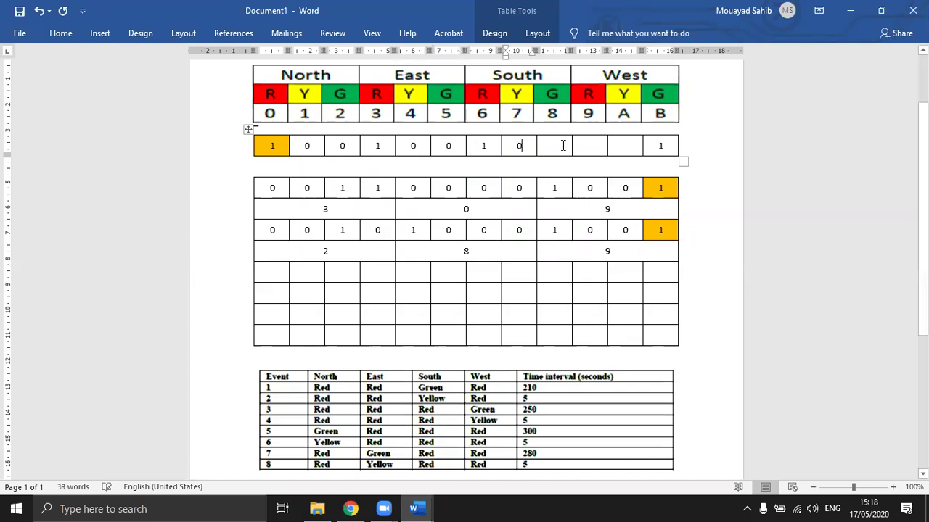